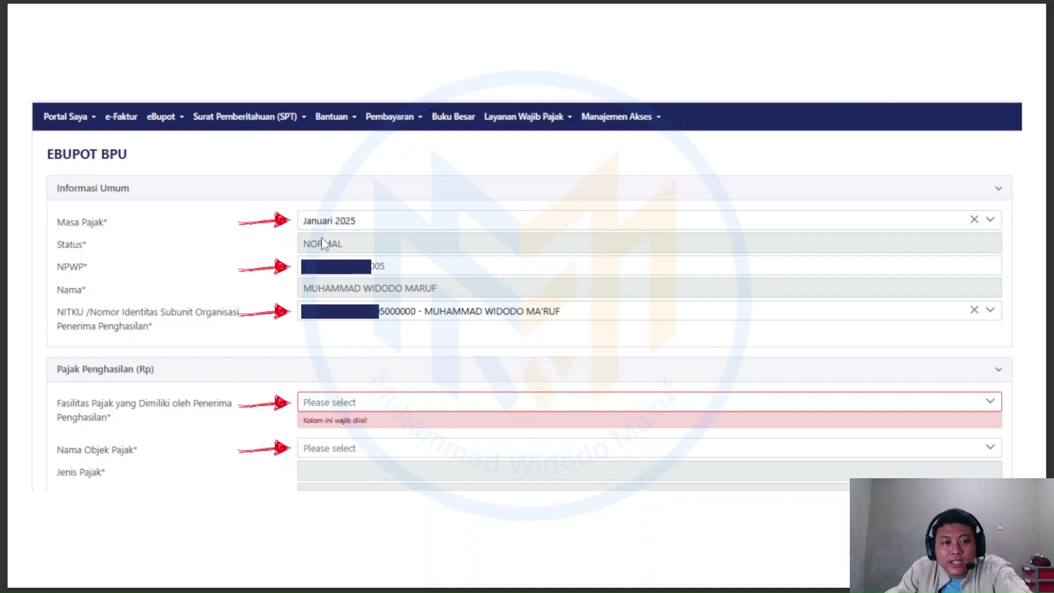
{"action": "left_click", "coordinate": [337, 402]}
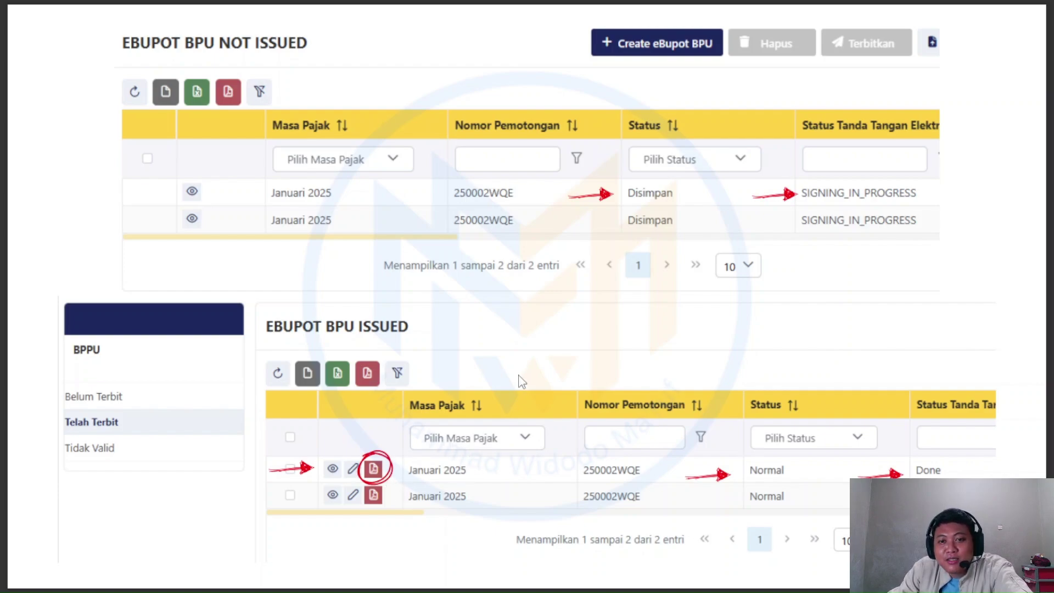
{"action": "key", "text": "Right"}
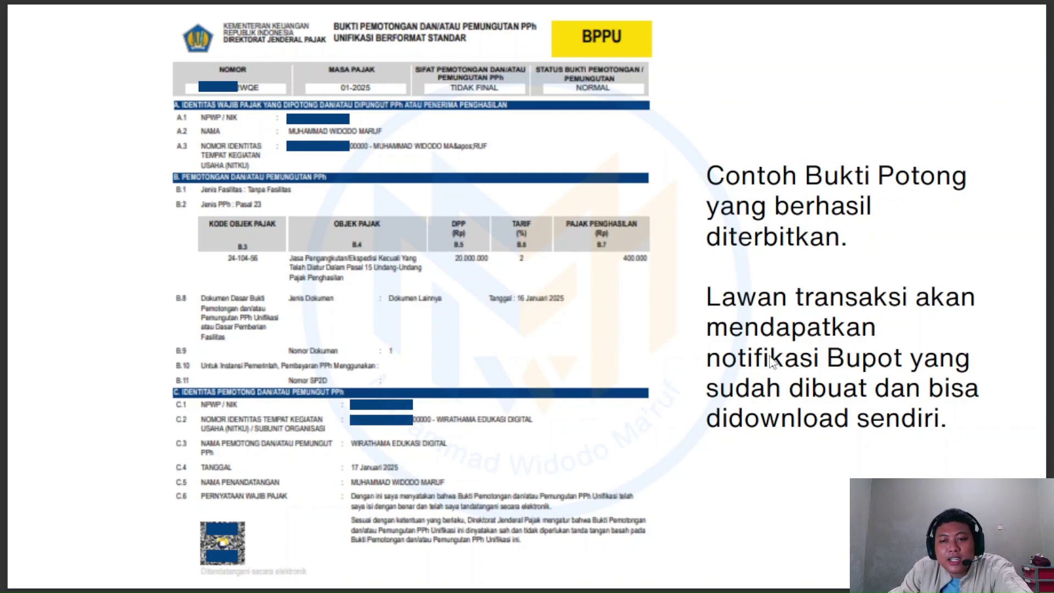
{"action": "left_click", "coordinate": [628, 372]}
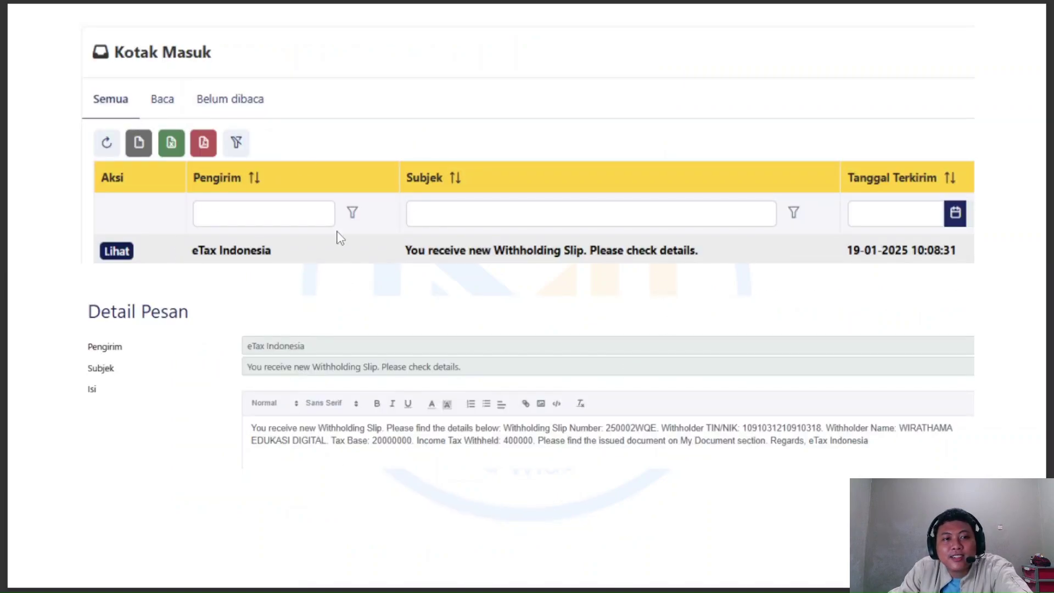
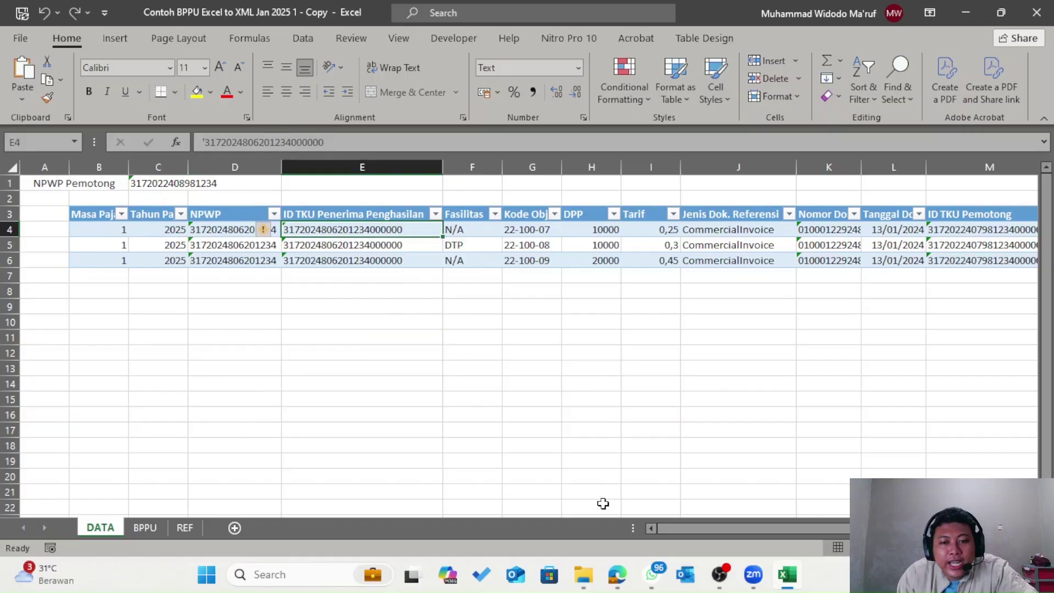
Examine the DATA sheet's columns from Masa Pajak through Tarif, including the DPP amounts in rows 4 to 6.
{"action": "left_click_drag", "start_coordinate": [682, 528], "coordinate": [705, 531]}
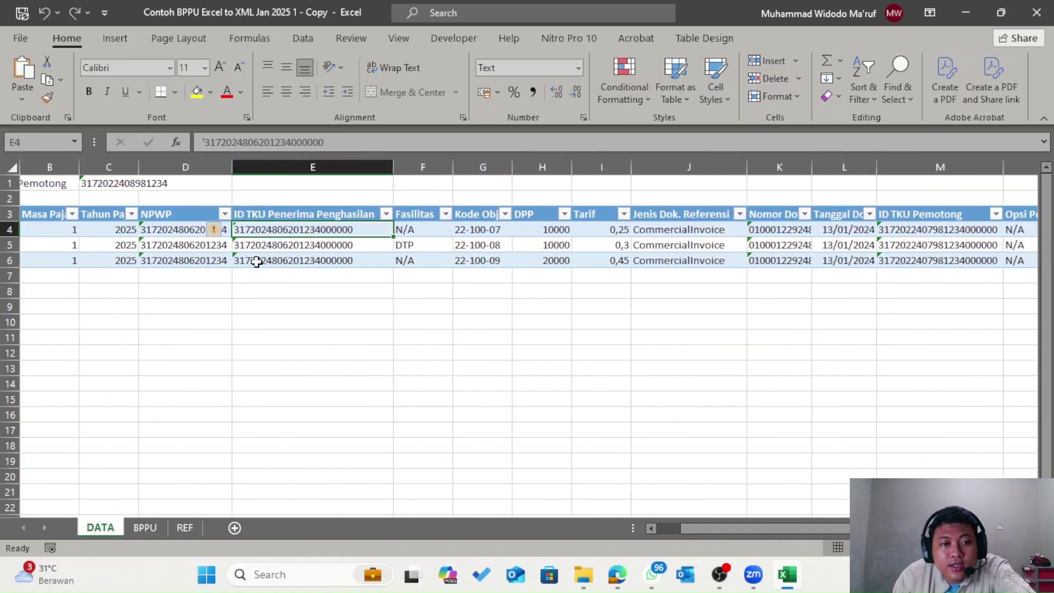
{"action": "left_click", "coordinate": [42, 216]}
{"action": "left_click_drag", "start_coordinate": [43, 215], "coordinate": [87, 215]}
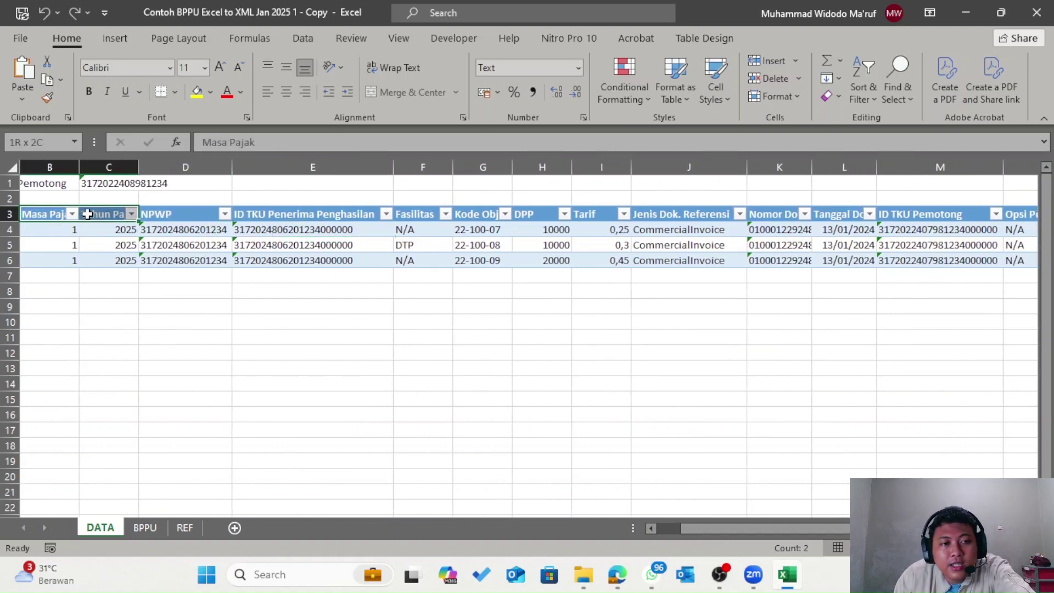
{"action": "left_click_drag", "start_coordinate": [173, 216], "coordinate": [294, 210]}
{"action": "left_click_drag", "start_coordinate": [411, 213], "coordinate": [543, 214]}
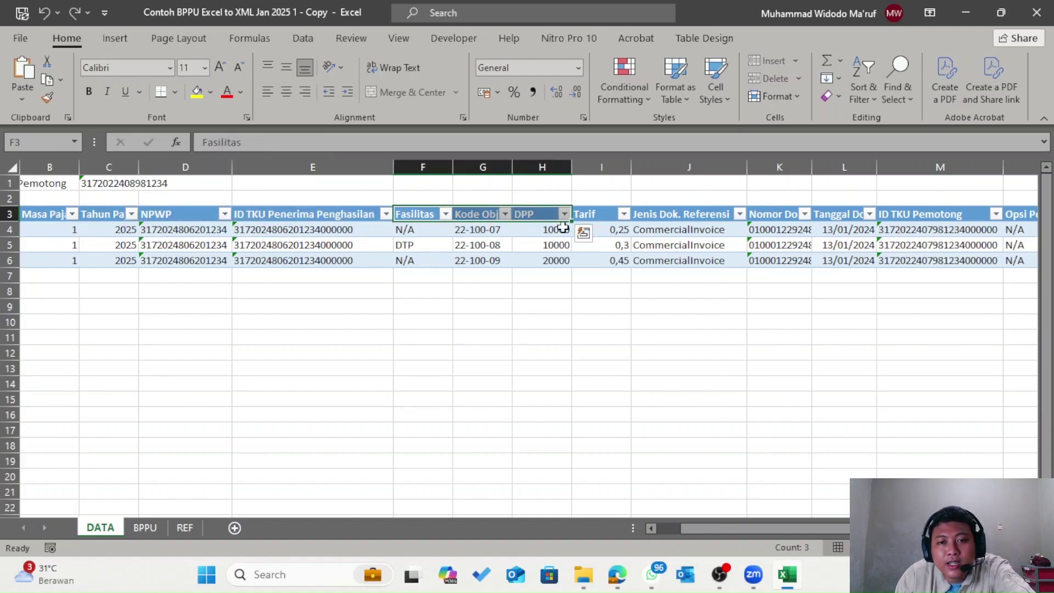
{"action": "left_click", "coordinate": [610, 214]}
{"action": "left_click_drag", "start_coordinate": [800, 529], "coordinate": [850, 531]}
{"action": "left_click_drag", "start_coordinate": [420, 214], "coordinate": [422, 239]}
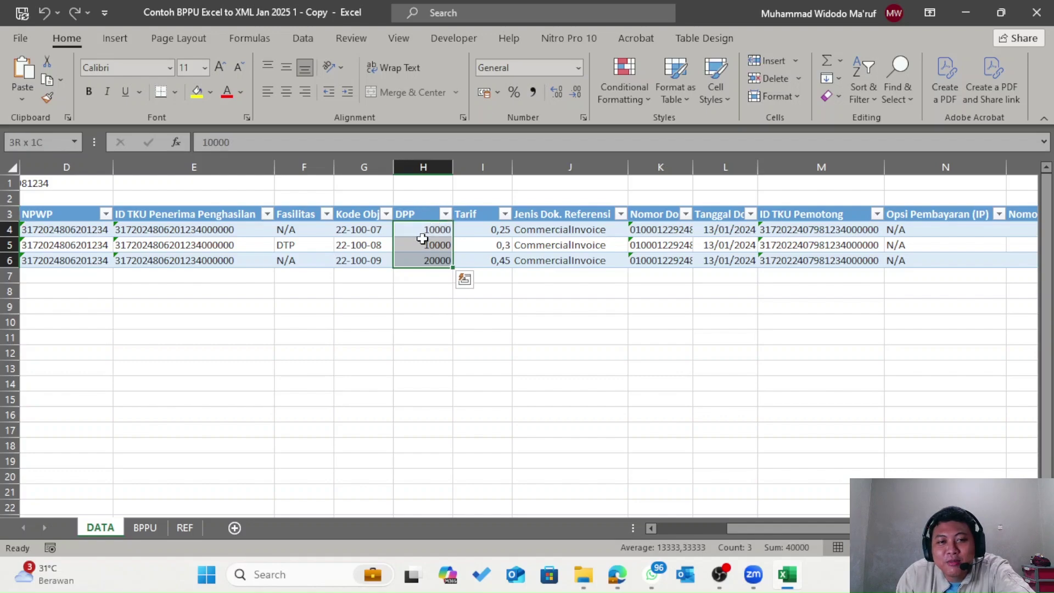
{"action": "left_click_drag", "start_coordinate": [800, 528], "coordinate": [838, 529]}
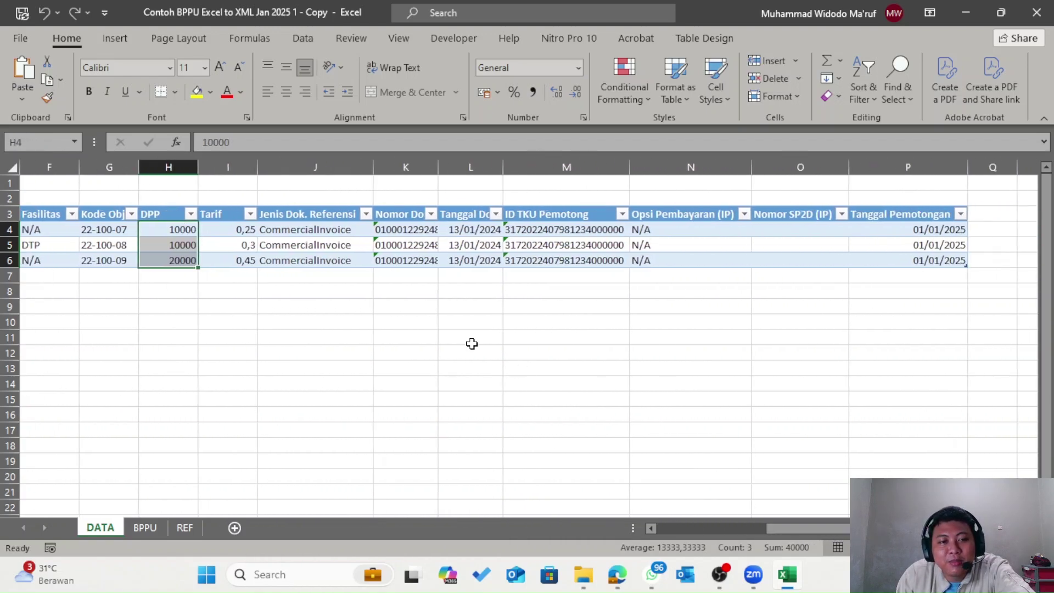
Fit the Nomor Dok. Referensi column to its contents and review the document, ID TKU Pemotong and Tanggal Pemotongan columns.
{"action": "left_click_drag", "start_coordinate": [313, 217], "coordinate": [352, 259]}
{"action": "left_click", "coordinate": [417, 213]}
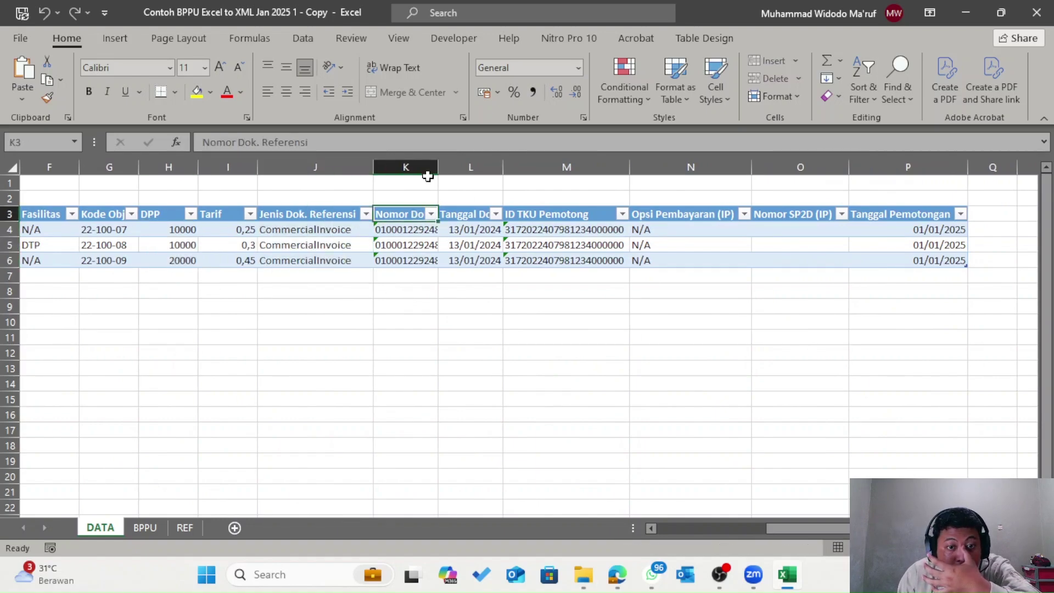
{"action": "double_click", "coordinate": [439, 166]}
{"action": "left_click_drag", "start_coordinate": [524, 216], "coordinate": [535, 258]}
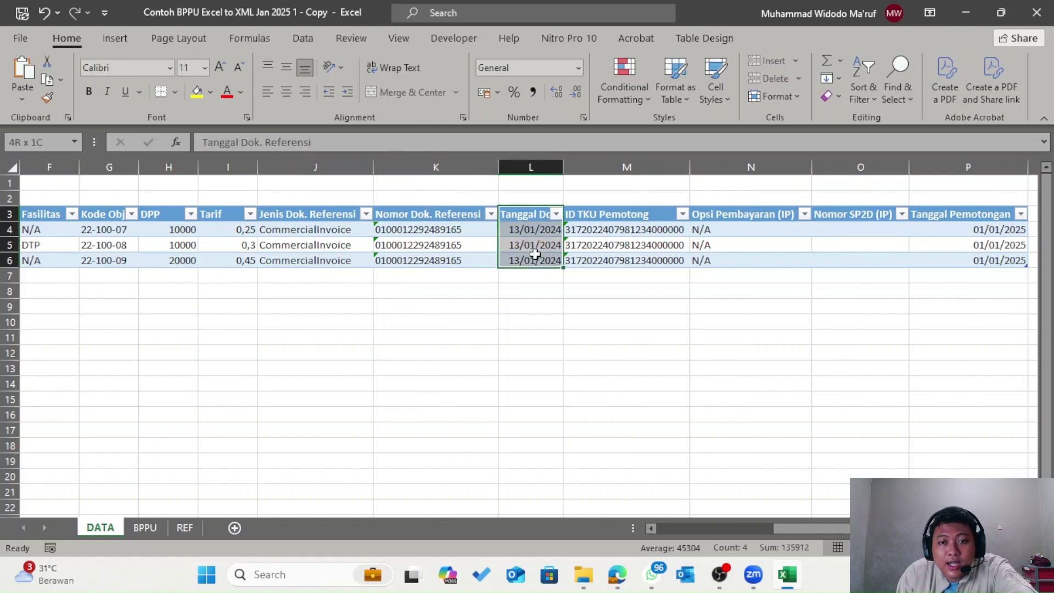
{"action": "left_click_drag", "start_coordinate": [617, 215], "coordinate": [631, 261]}
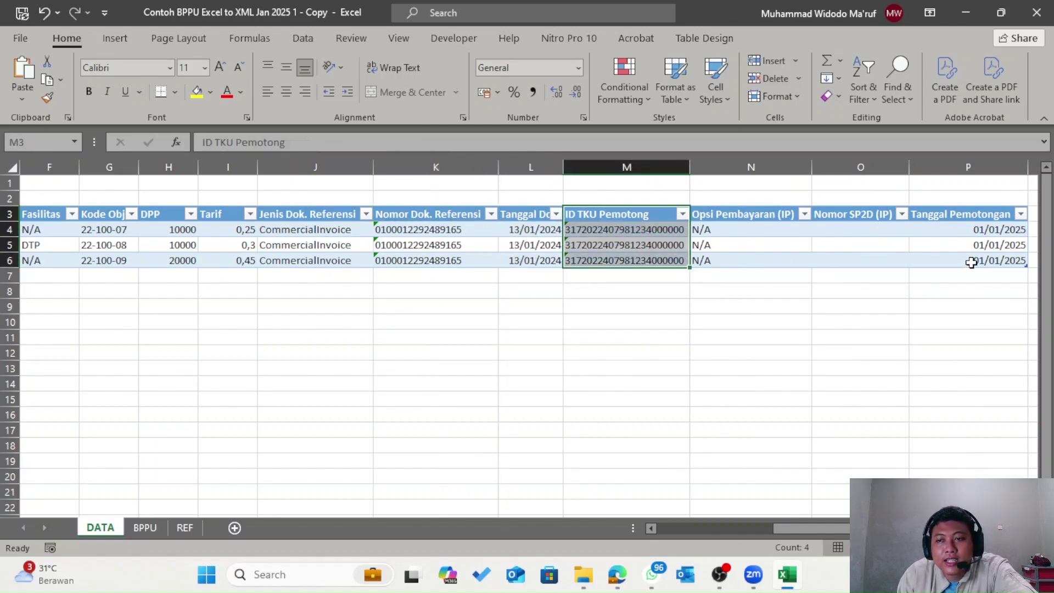
{"action": "left_click_drag", "start_coordinate": [972, 261], "coordinate": [552, 219]}
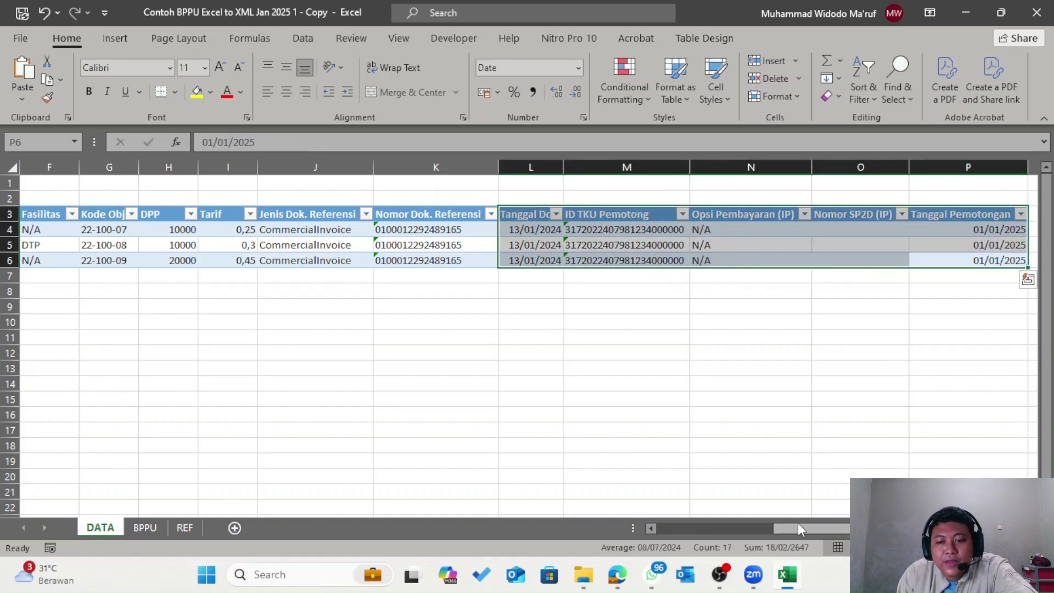
{"action": "left_click_drag", "start_coordinate": [800, 528], "coordinate": [225, 544]}
Review the filling instructions and sample values for each XML column on the BPPU sheet.
{"action": "left_click", "coordinate": [145, 527]}
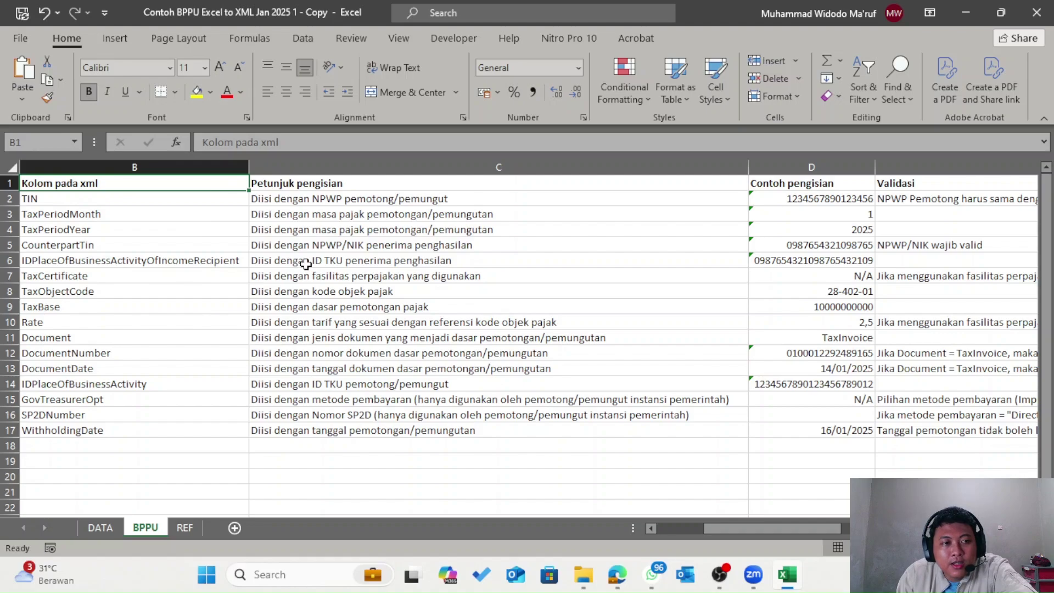
{"action": "scroll", "coordinate": [308, 269], "scroll_direction": "down", "scroll_amount": 2}
{"action": "scroll", "coordinate": [329, 277], "scroll_direction": "up", "scroll_amount": 2}
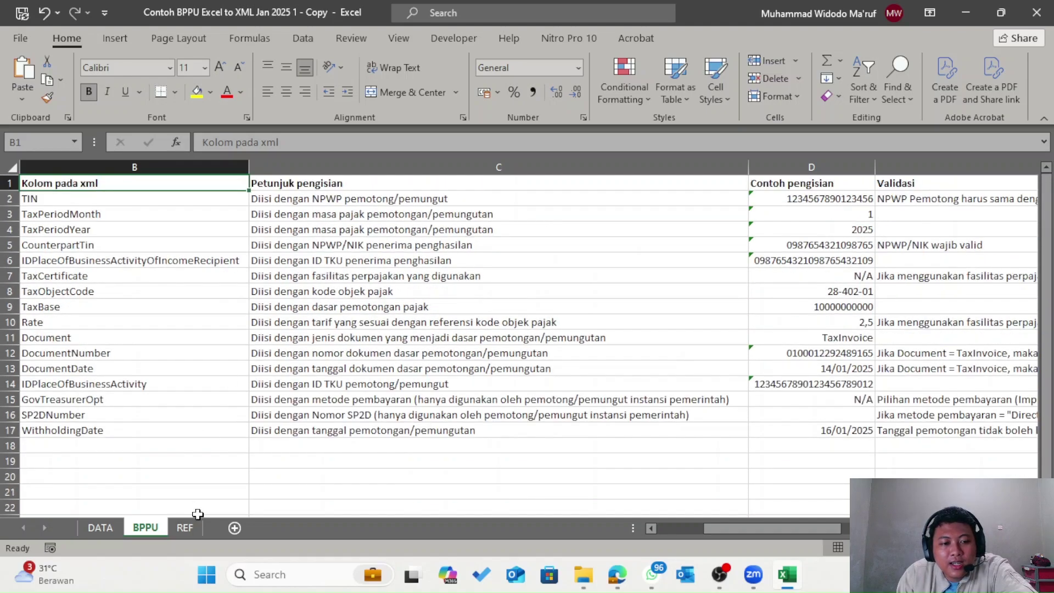
Fit the Kode Objek Pajak column on the REF sheet to its contents and select its first few entries.
{"action": "left_click", "coordinate": [185, 528]}
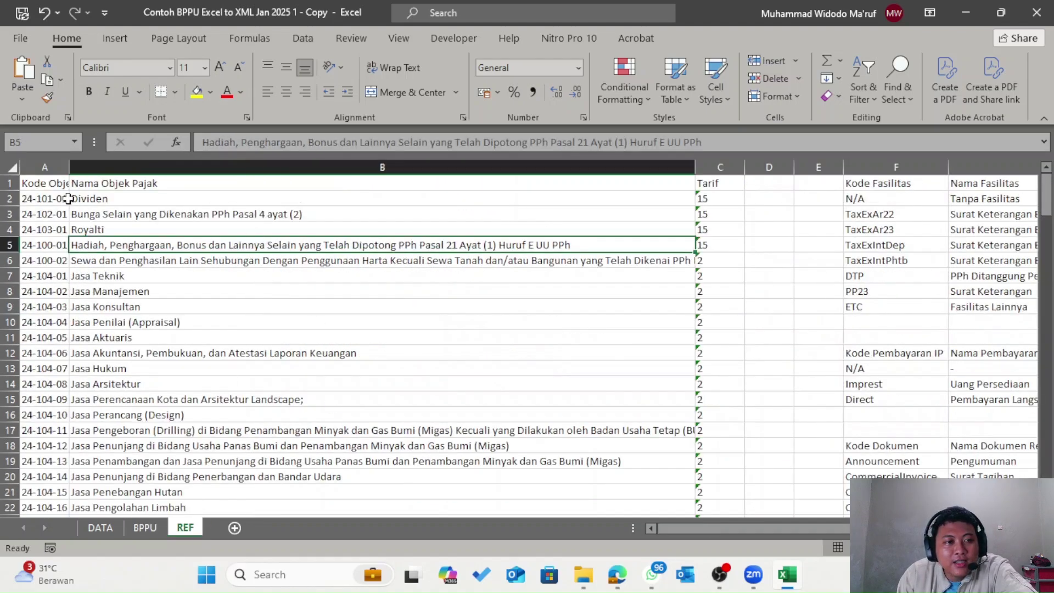
{"action": "double_click", "coordinate": [70, 173]}
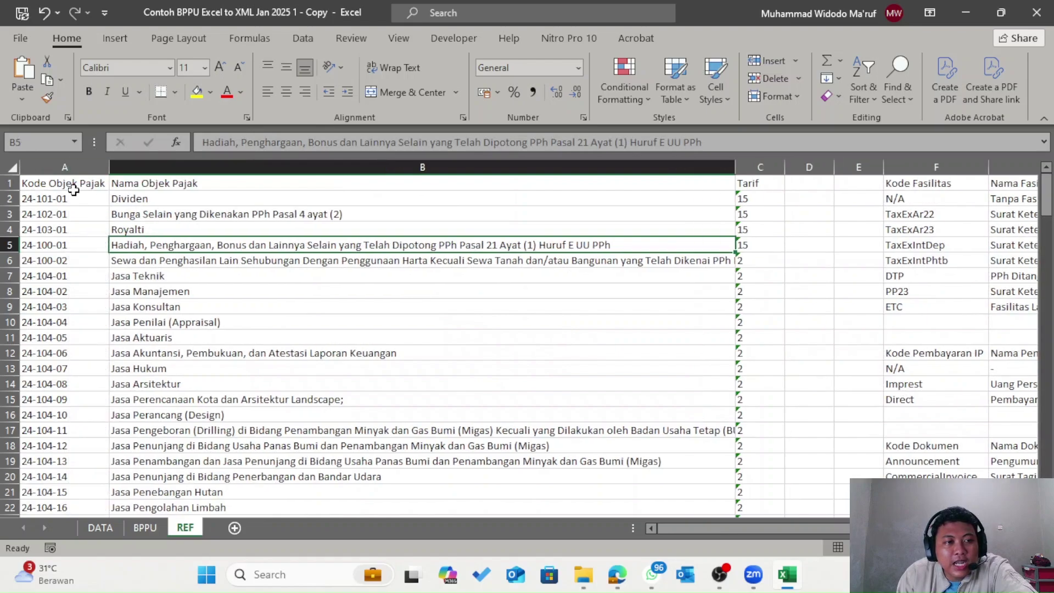
{"action": "left_click_drag", "start_coordinate": [74, 189], "coordinate": [75, 228]}
Examine the tax object codes, names and rates on the REF sheet, along with the facility reference list.
{"action": "scroll", "coordinate": [192, 227], "scroll_direction": "down", "scroll_amount": 3}
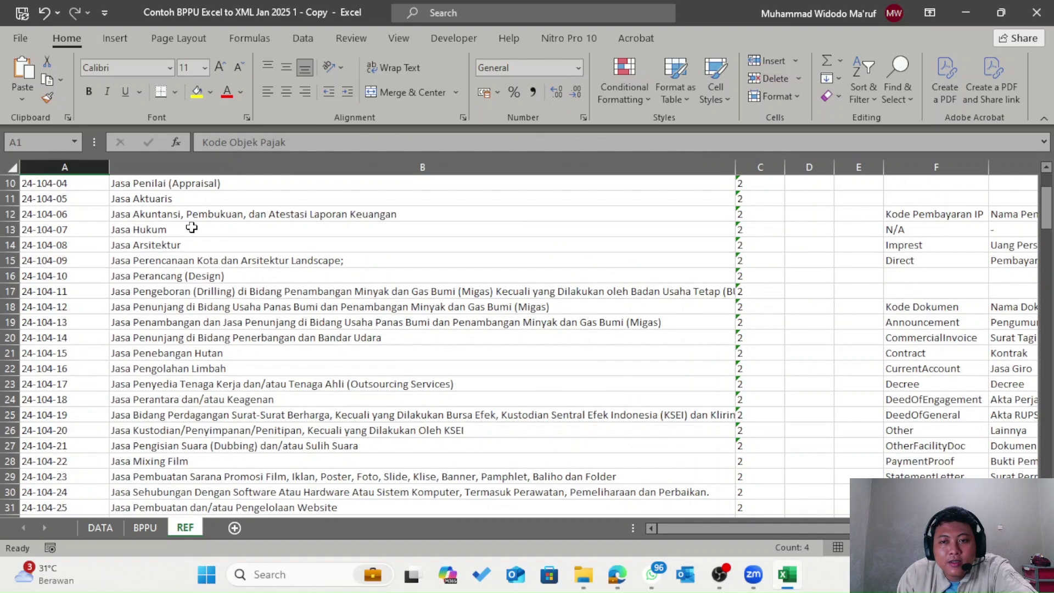
{"action": "scroll", "coordinate": [192, 227], "scroll_direction": "down", "scroll_amount": 2}
{"action": "scroll", "coordinate": [703, 261], "scroll_direction": "up", "scroll_amount": 5}
{"action": "left_click_drag", "start_coordinate": [753, 199], "coordinate": [767, 245]}
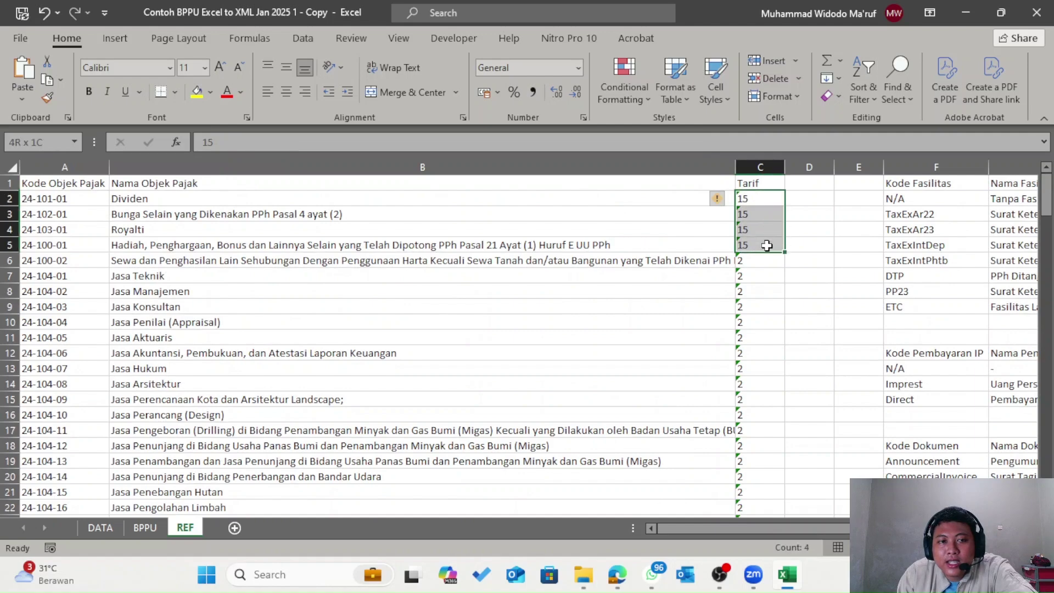
{"action": "left_click_drag", "start_coordinate": [71, 199], "coordinate": [743, 199]}
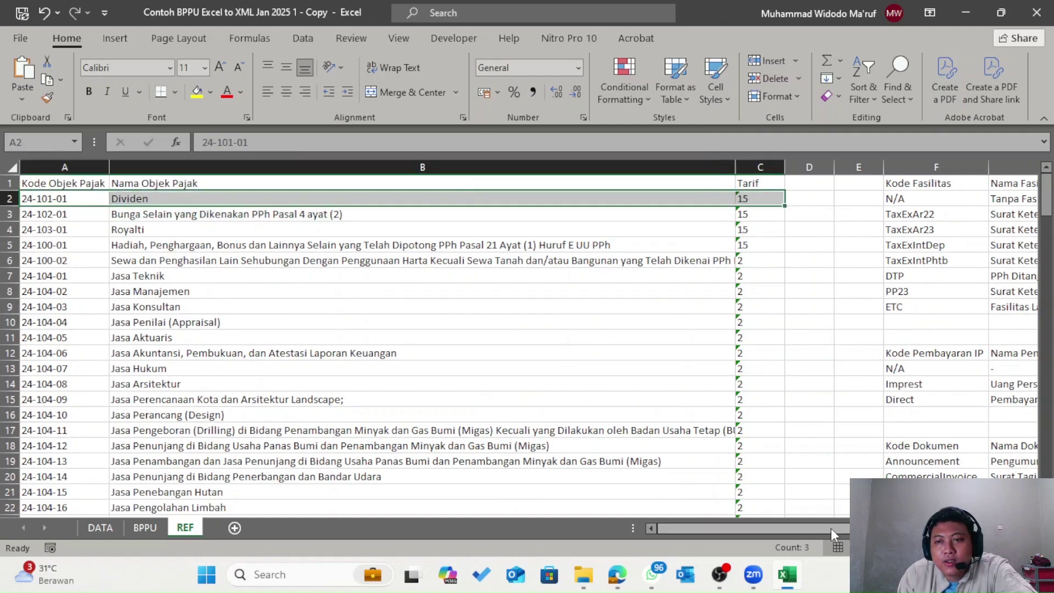
{"action": "scroll", "coordinate": [832, 531], "scroll_direction": "right", "scroll_amount": 5}
{"action": "left_click_drag", "start_coordinate": [420, 199], "coordinate": [420, 306]}
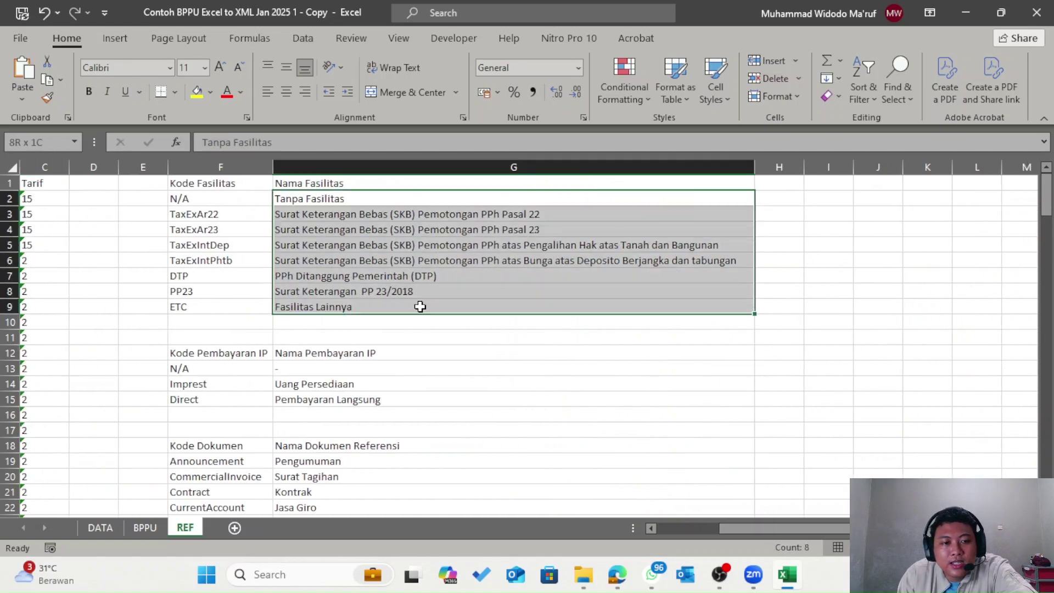
{"action": "left_click_drag", "start_coordinate": [736, 529], "coordinate": [675, 529]}
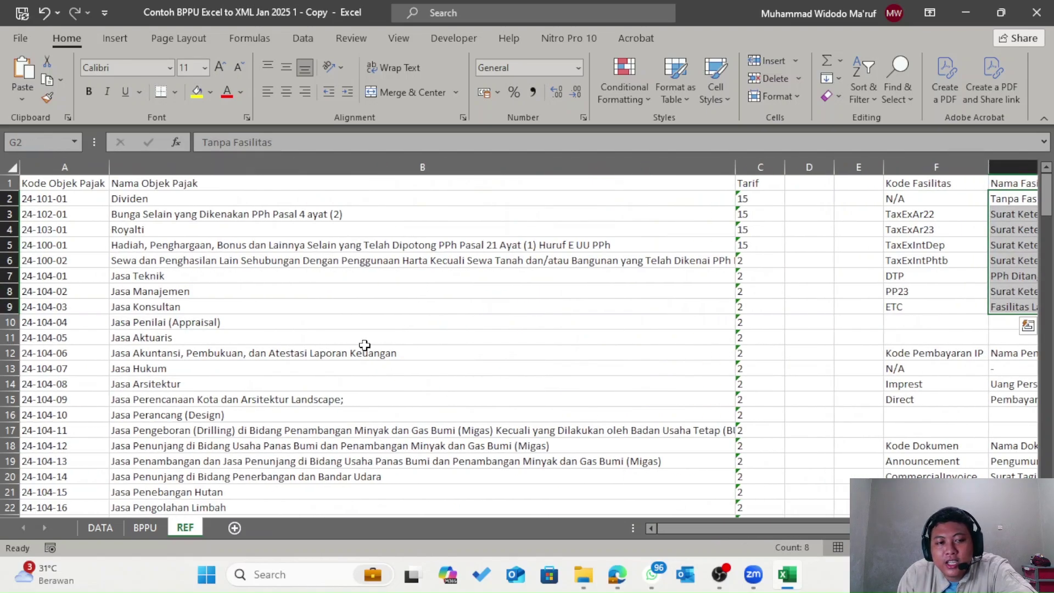
{"action": "scroll", "coordinate": [298, 306], "scroll_direction": "down", "scroll_amount": 9}
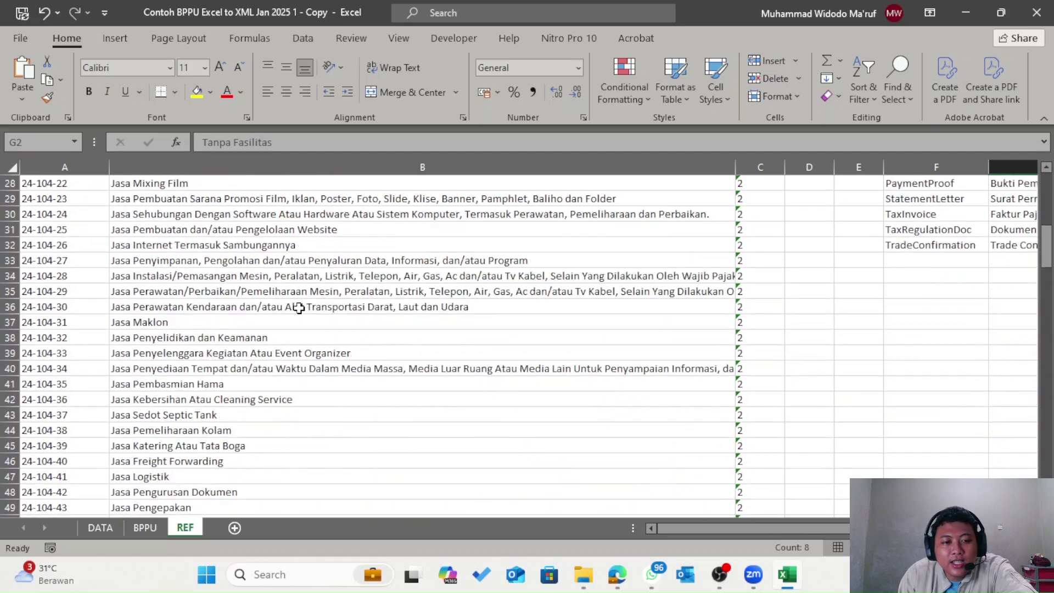
{"action": "scroll", "coordinate": [298, 308], "scroll_direction": "up", "scroll_amount": 1}
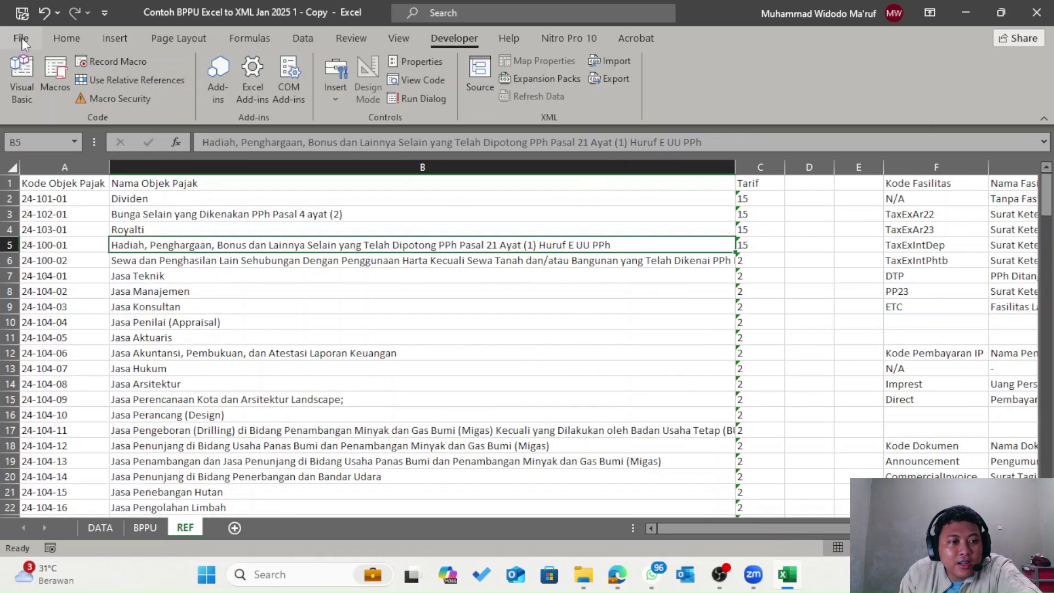
Make sure the Developer tab is enabled among the main tabs in Excel's ribbon customization options, and apply the options.
{"action": "left_click", "coordinate": [22, 40]}
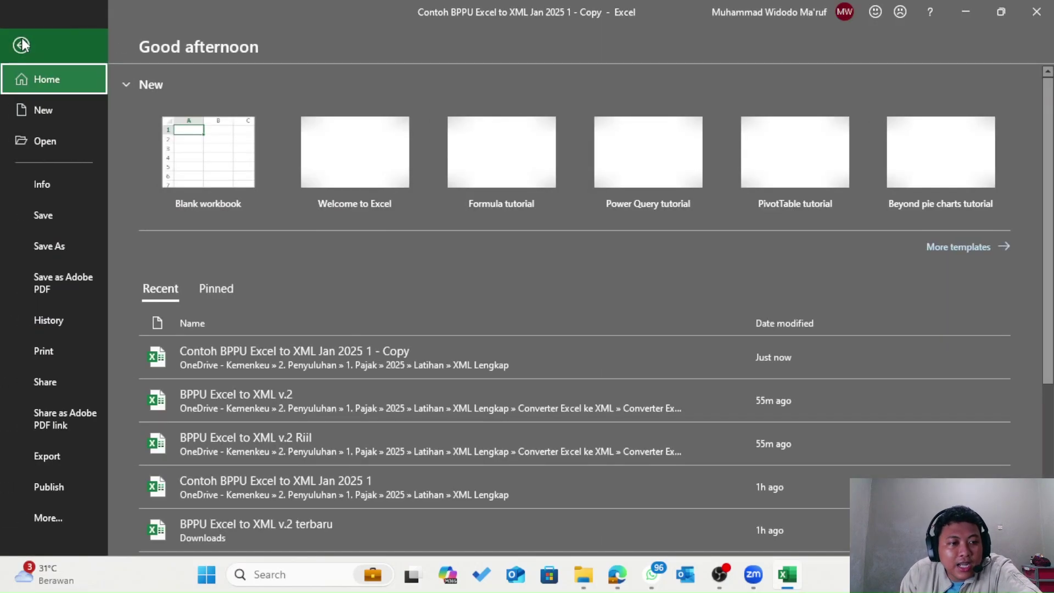
{"action": "left_click", "coordinate": [60, 520]}
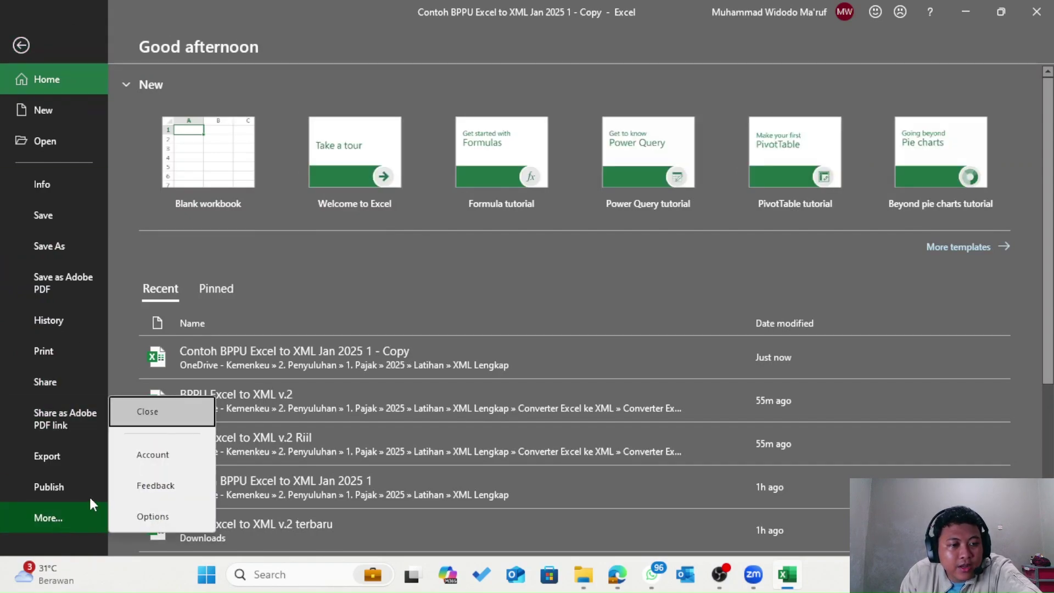
{"action": "left_click", "coordinate": [159, 519]}
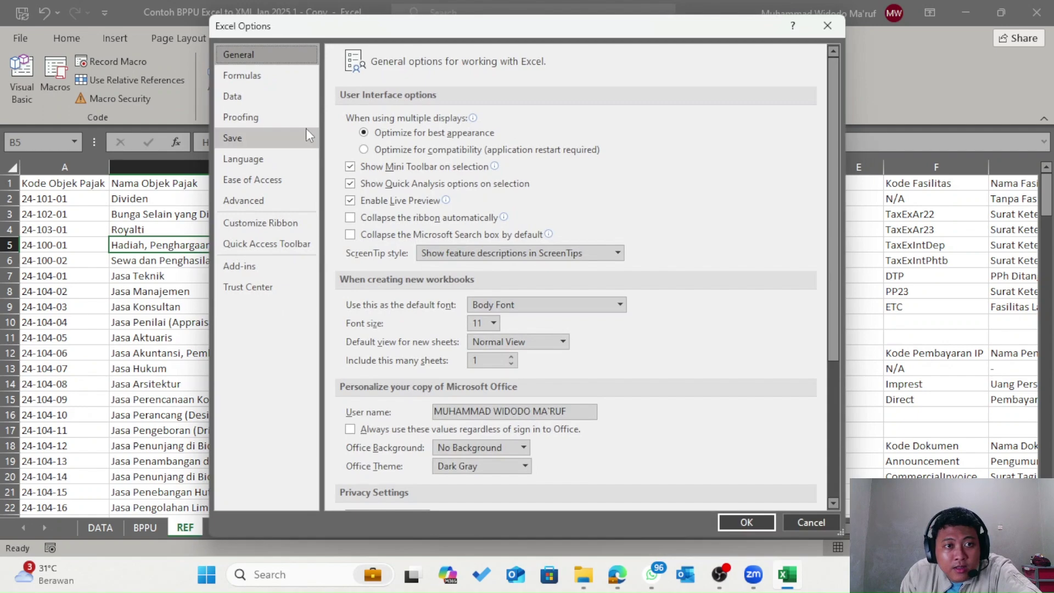
{"action": "left_click", "coordinate": [278, 223]}
{"action": "left_click", "coordinate": [630, 279]}
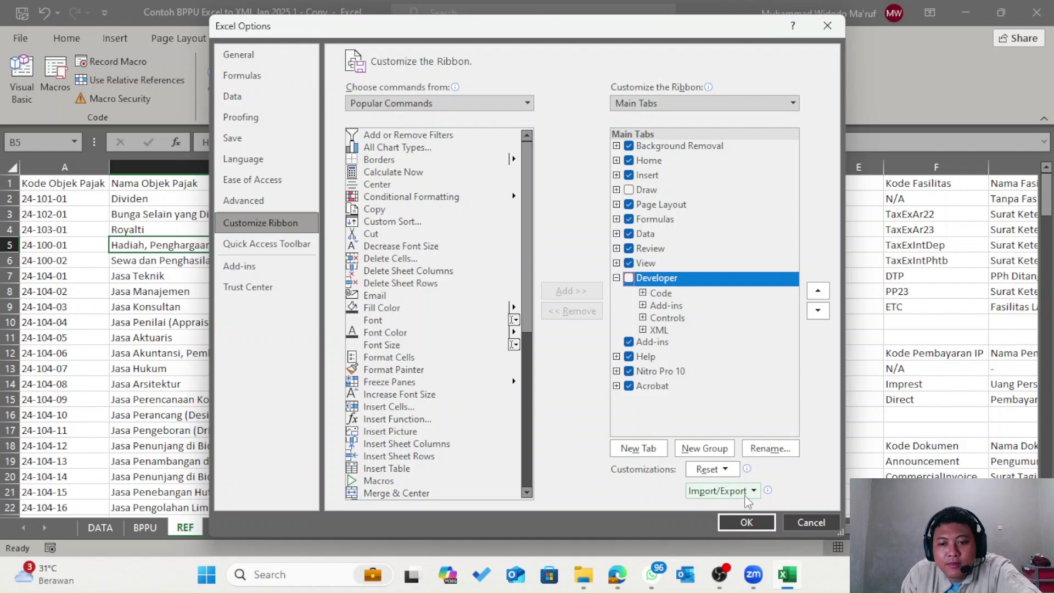
{"action": "left_click", "coordinate": [630, 278]}
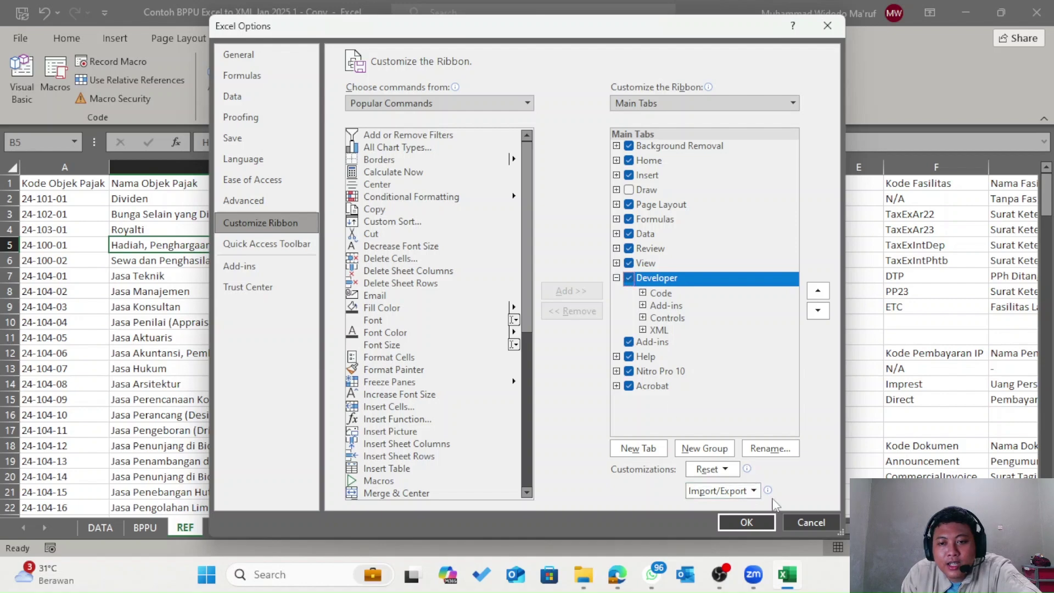
{"action": "left_click", "coordinate": [746, 523]}
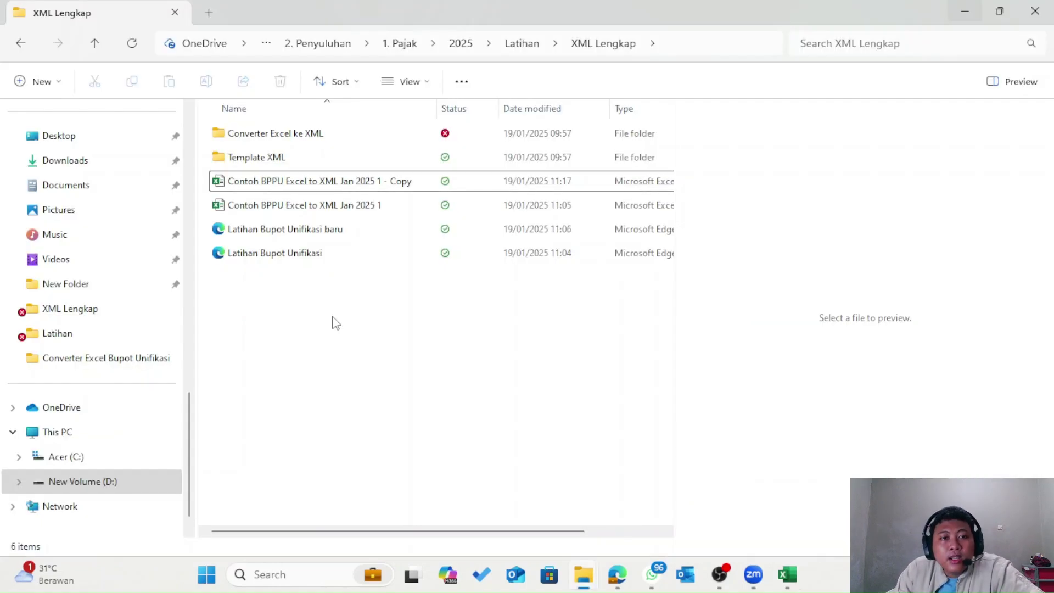
Compare the previews of the XML files Latihan Bupot Unifikasi baru and Latihan Bupot Unifikasi in the XML Lengkap folder.
{"action": "left_click", "coordinate": [327, 233]}
{"action": "left_click", "coordinate": [324, 254]}
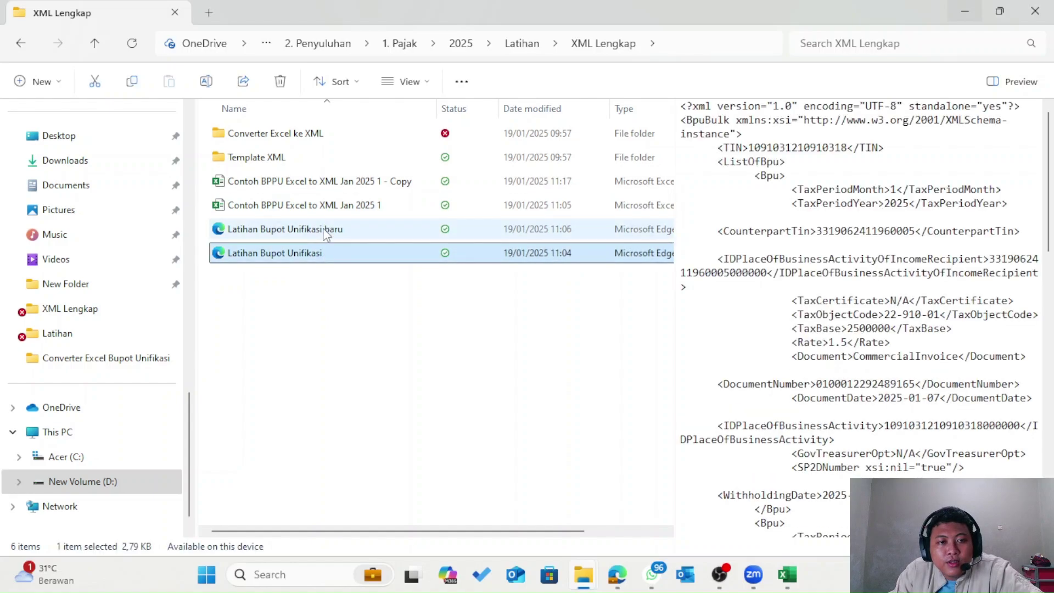
{"action": "left_click", "coordinate": [329, 229]}
{"action": "left_click", "coordinate": [323, 251]}
{"action": "left_click", "coordinate": [320, 238]}
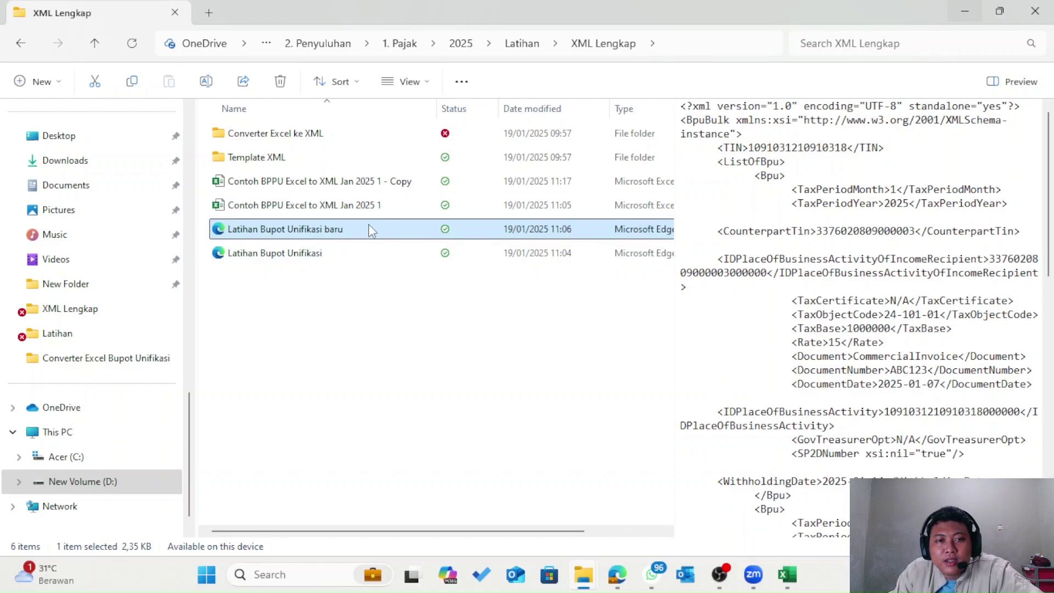
Open Latihan Bupot Unifikasi baru in the browser and review the XML structure of its Bpu entries.
{"action": "double_click", "coordinate": [369, 230]}
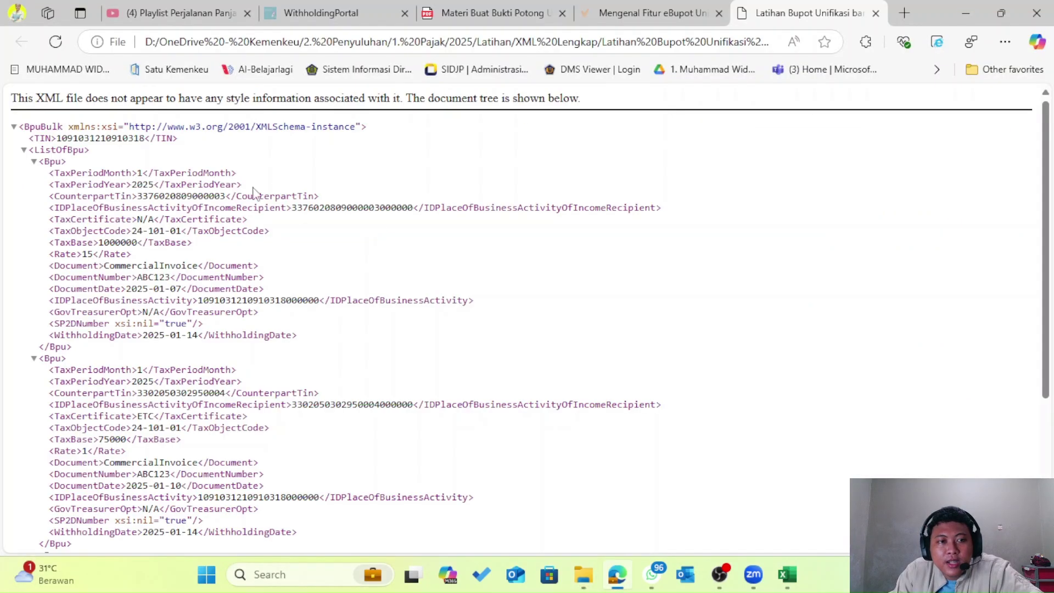
{"action": "scroll", "coordinate": [253, 192], "scroll_direction": "down", "scroll_amount": 5}
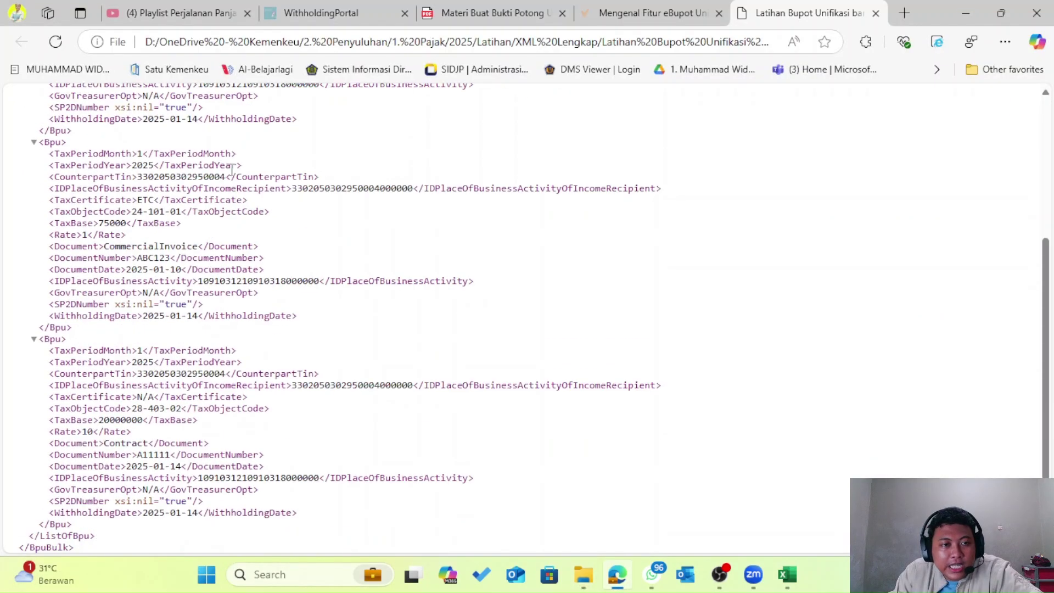
{"action": "scroll", "coordinate": [211, 288], "scroll_direction": "up", "scroll_amount": 5}
{"action": "scroll", "coordinate": [199, 162], "scroll_direction": "down", "scroll_amount": 5}
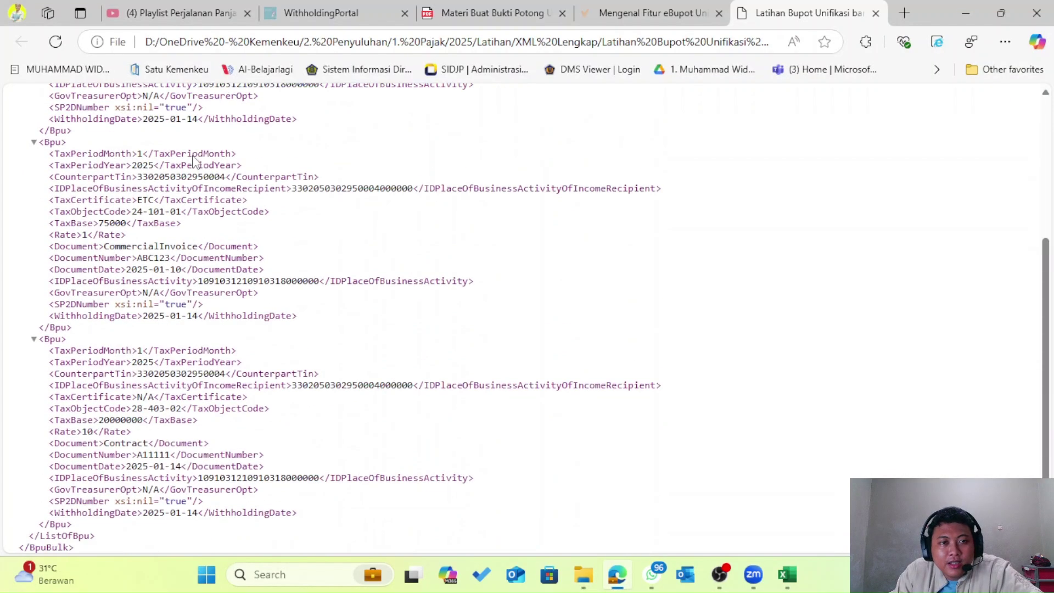
Switch to the BPPU Excel workbook and copy the first data row, B4:P4, on the DATA sheet.
{"action": "scroll", "coordinate": [193, 162], "scroll_direction": "up", "scroll_amount": 5}
{"action": "left_click", "coordinate": [787, 575]}
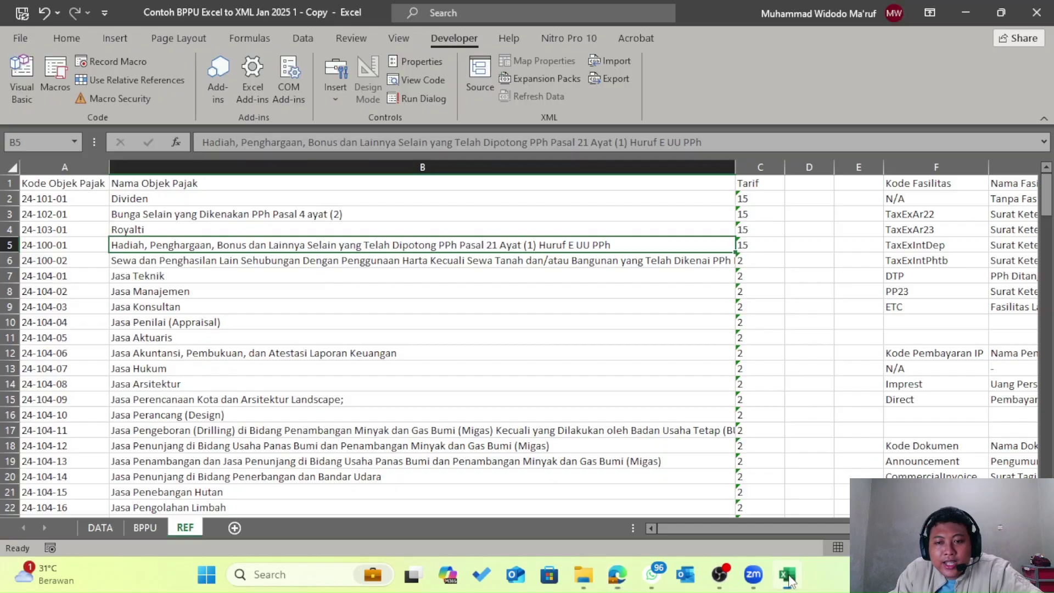
{"action": "left_click", "coordinate": [100, 528]}
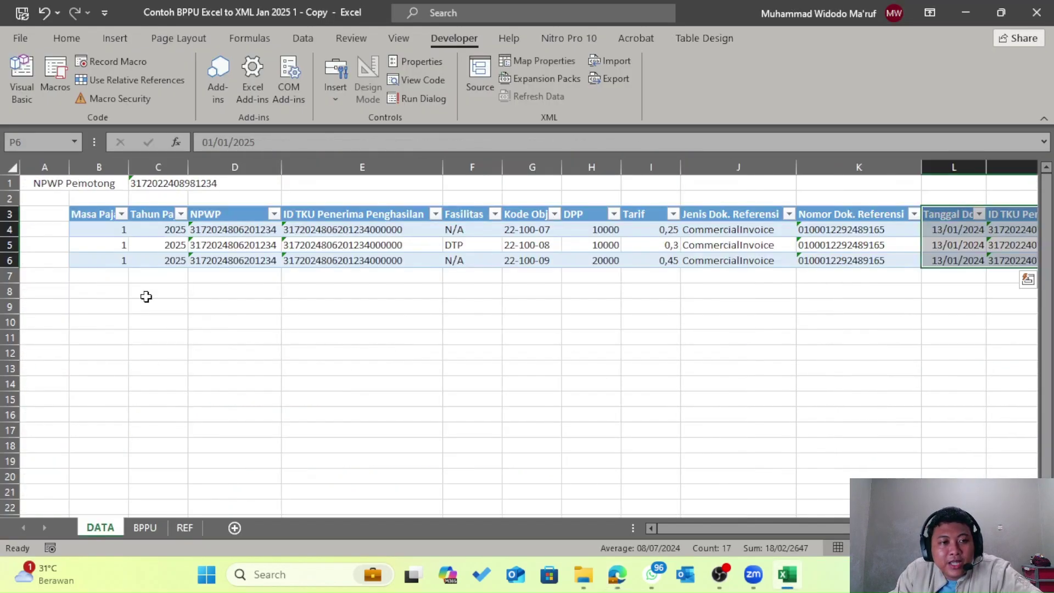
{"action": "left_click", "coordinate": [95, 224]}
{"action": "key", "text": "ctrl+shift+Right"}
{"action": "key", "text": "ctrl+c"}
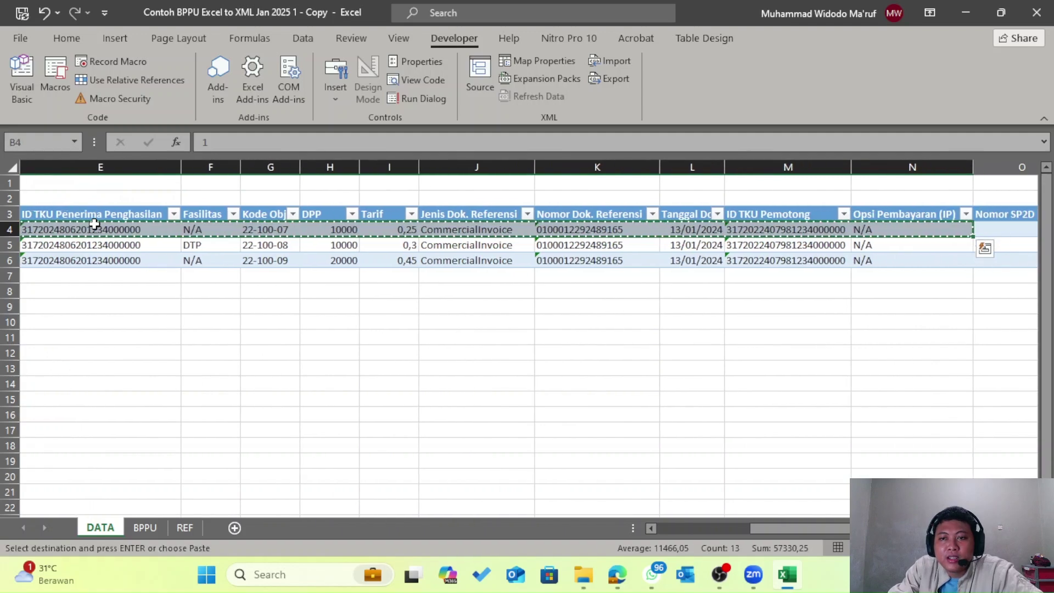
{"action": "key", "text": "shift+Right"}
{"action": "key", "text": "shift+Right"}
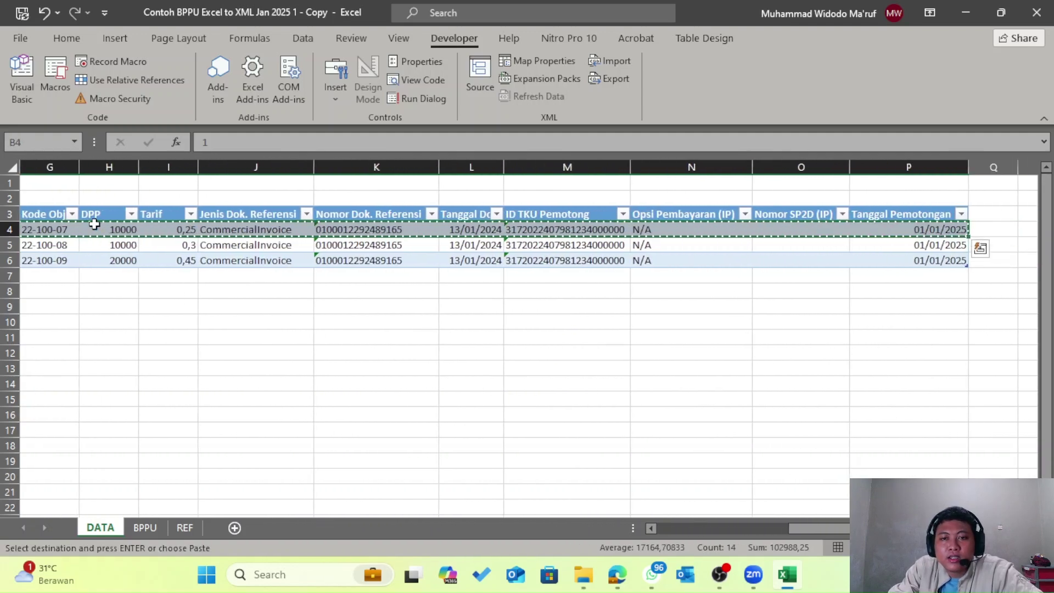
Paste the copied row into rows 7 and 8, directly below the existing entries on the DATA sheet.
{"action": "key", "text": "Down"}
{"action": "key", "text": "Down"}
{"action": "key", "text": "Down"}
{"action": "key", "text": "ctrl+v"}
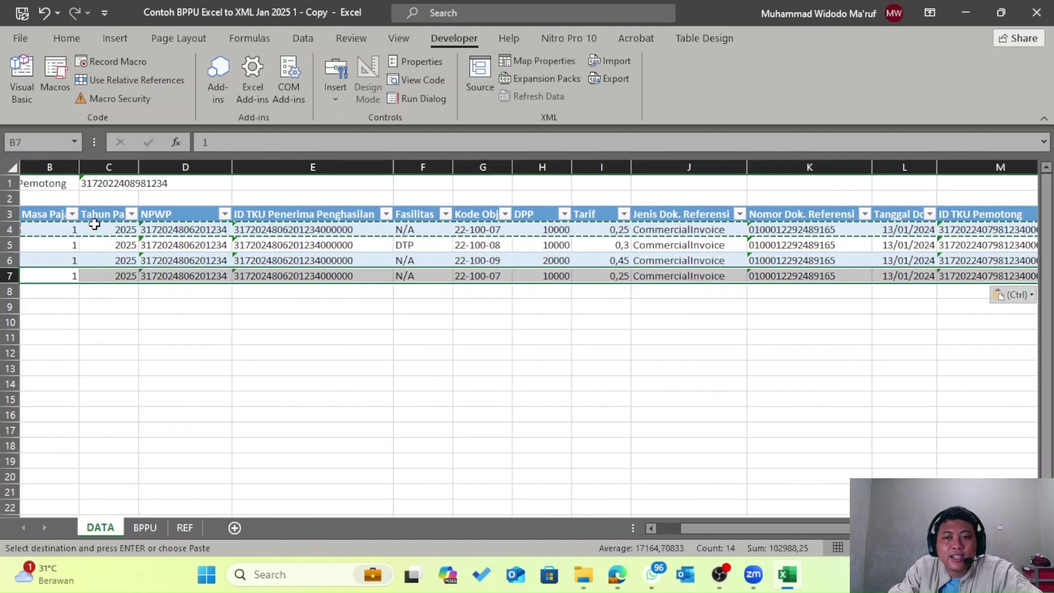
{"action": "key", "text": "Down"}
{"action": "key", "text": "ctrl+v"}
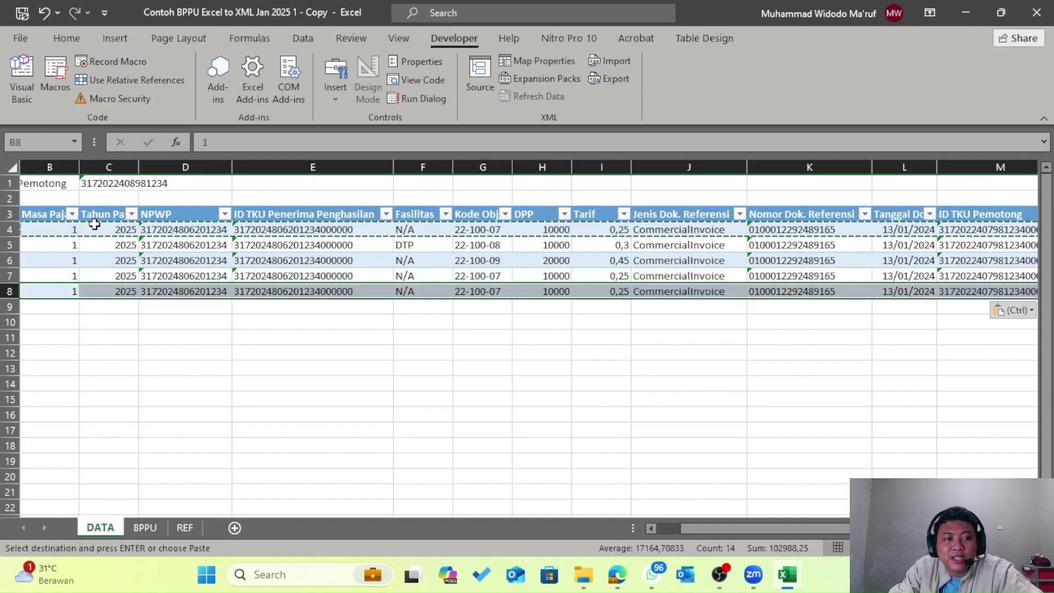
{"action": "key", "text": "ctrl"}
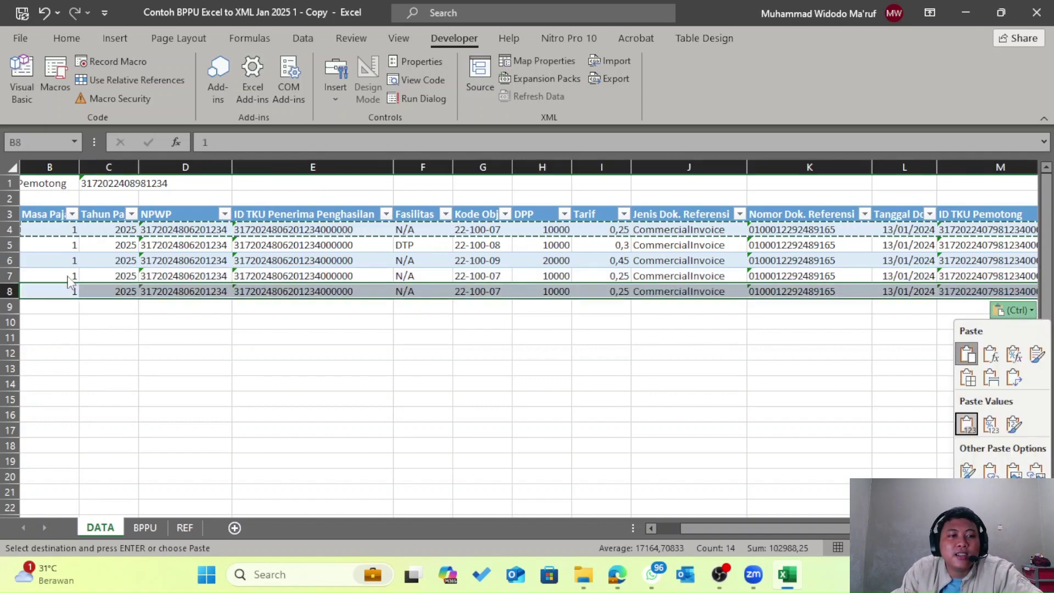
{"action": "key", "text": "Escape"}
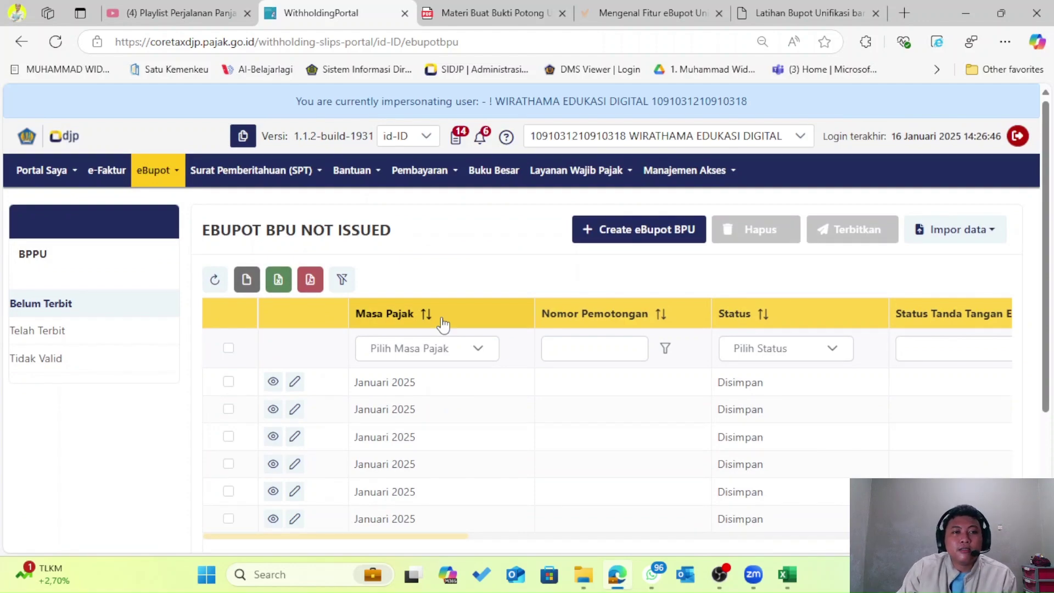
Go to Penyetoran Sendiri in the Coretax eBupot module and start a new eBupot SP.
{"action": "left_click", "coordinate": [165, 175]}
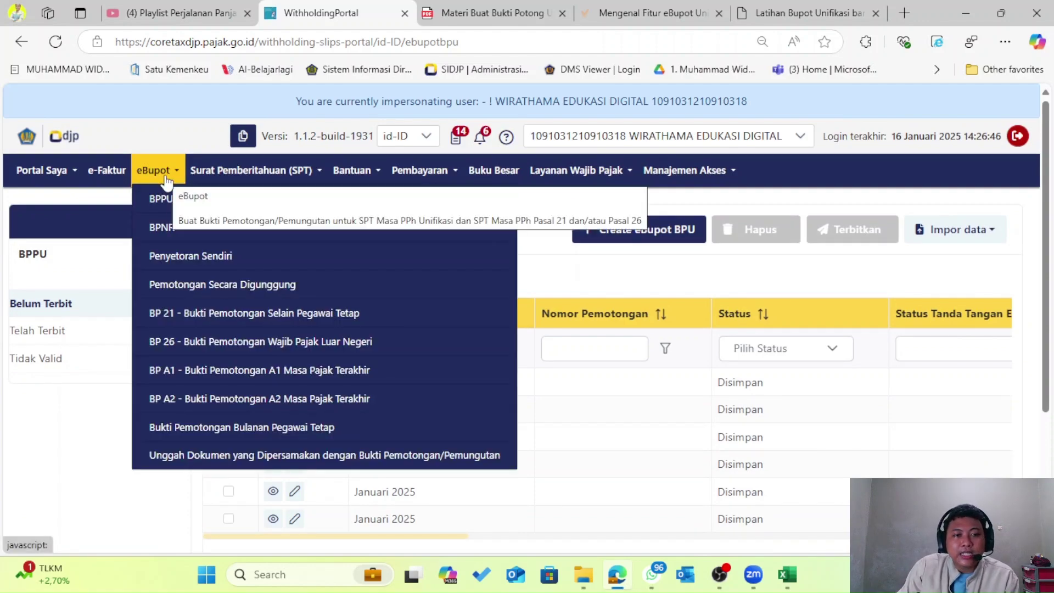
{"action": "left_click", "coordinate": [200, 258]}
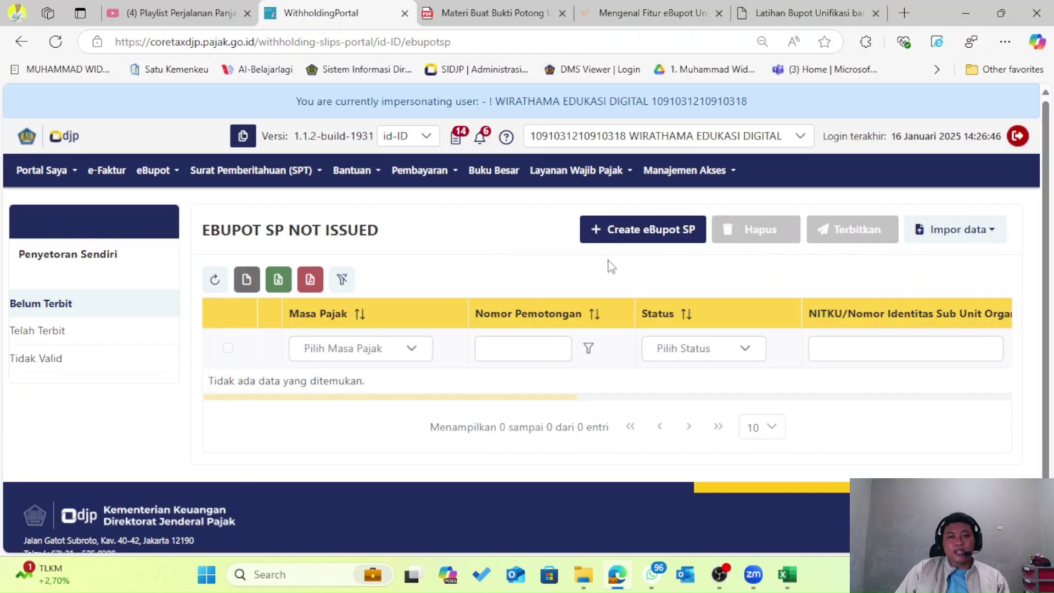
{"action": "left_click", "coordinate": [610, 235]}
Set Masa Pajak to Januari 2025 and the depositor's tax facility to Tanpa Fasilitas.
{"action": "left_click", "coordinate": [355, 296]}
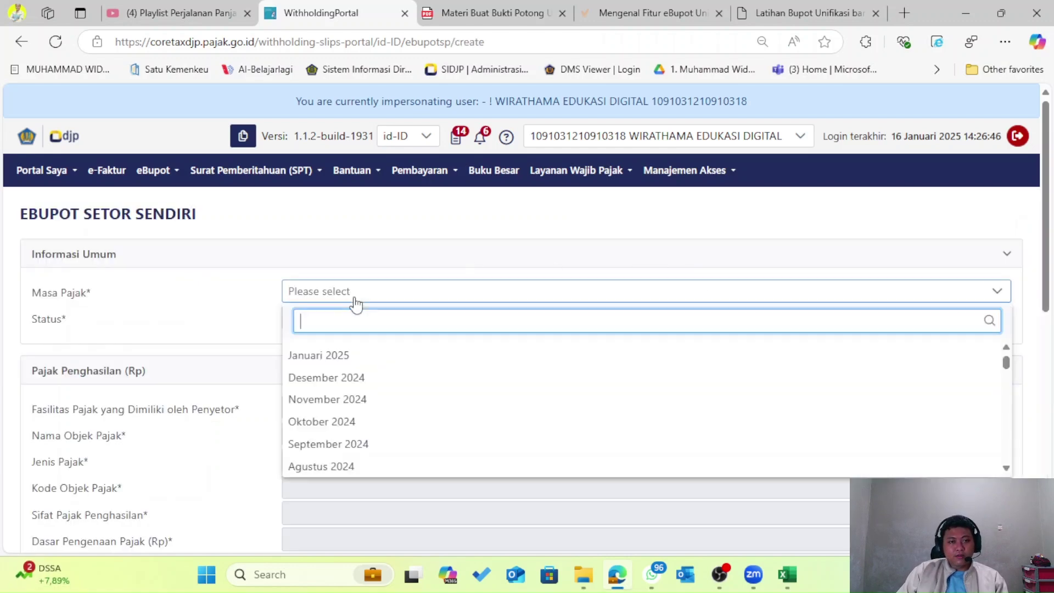
{"action": "left_click", "coordinate": [357, 353]}
{"action": "scroll", "coordinate": [357, 353], "scroll_direction": "down", "scroll_amount": 3}
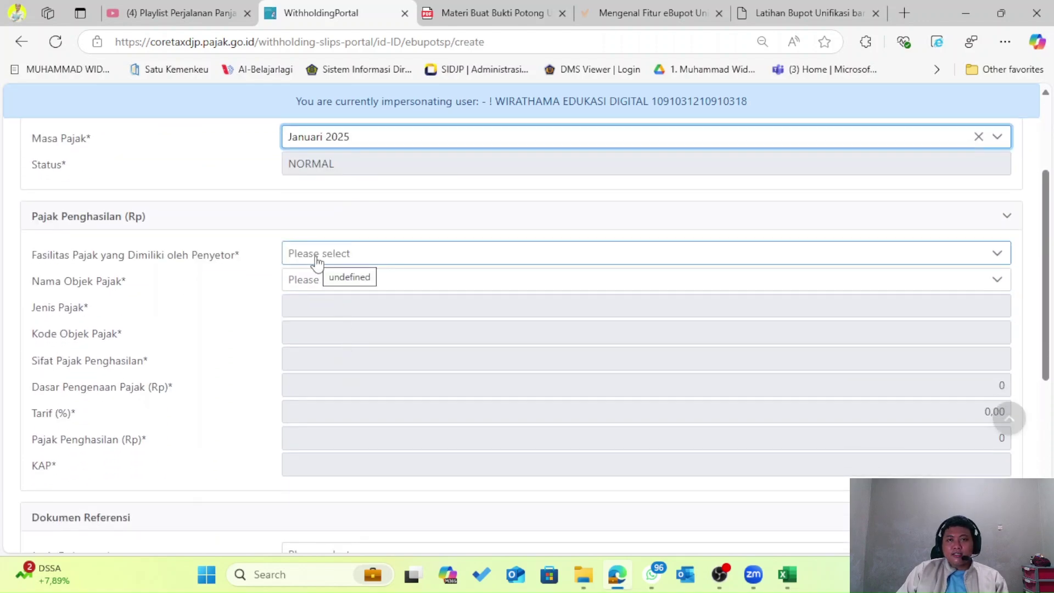
{"action": "left_click", "coordinate": [368, 254]}
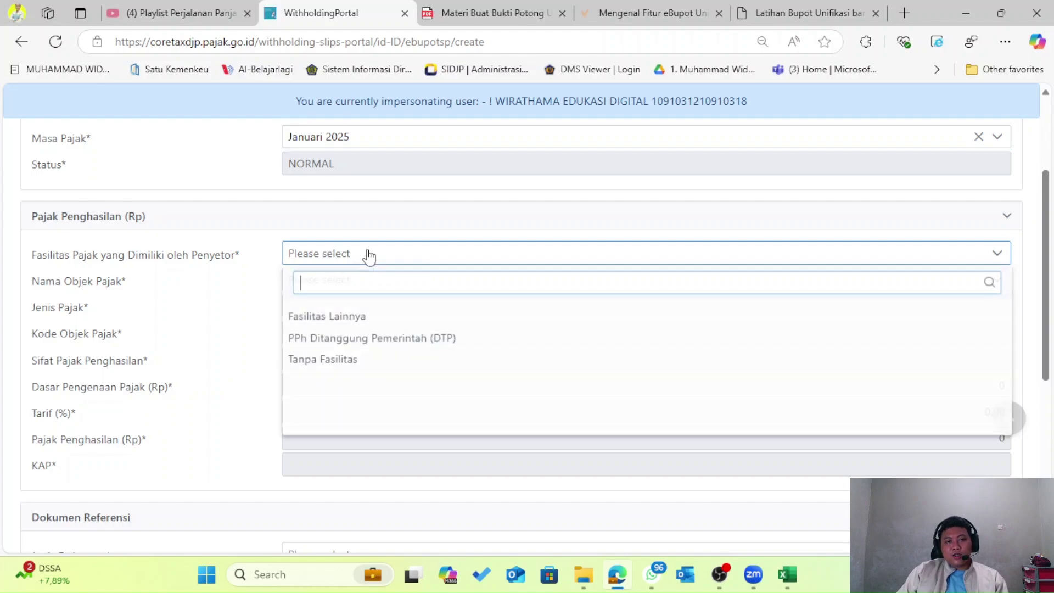
{"action": "left_click", "coordinate": [369, 361]}
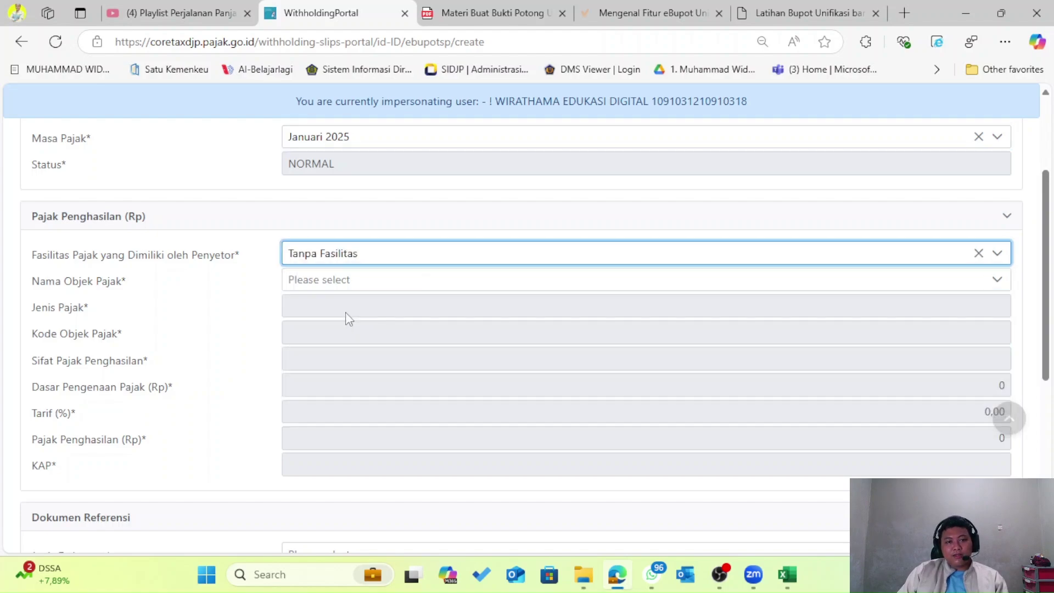
Choose Persewaan Tanah dan/atau Bangunan as the tax object and set Dasar Pengenaan Pajak to 100.000.000.
{"action": "left_click", "coordinate": [328, 283]}
{"action": "scroll", "coordinate": [410, 371], "scroll_direction": "down", "scroll_amount": 3}
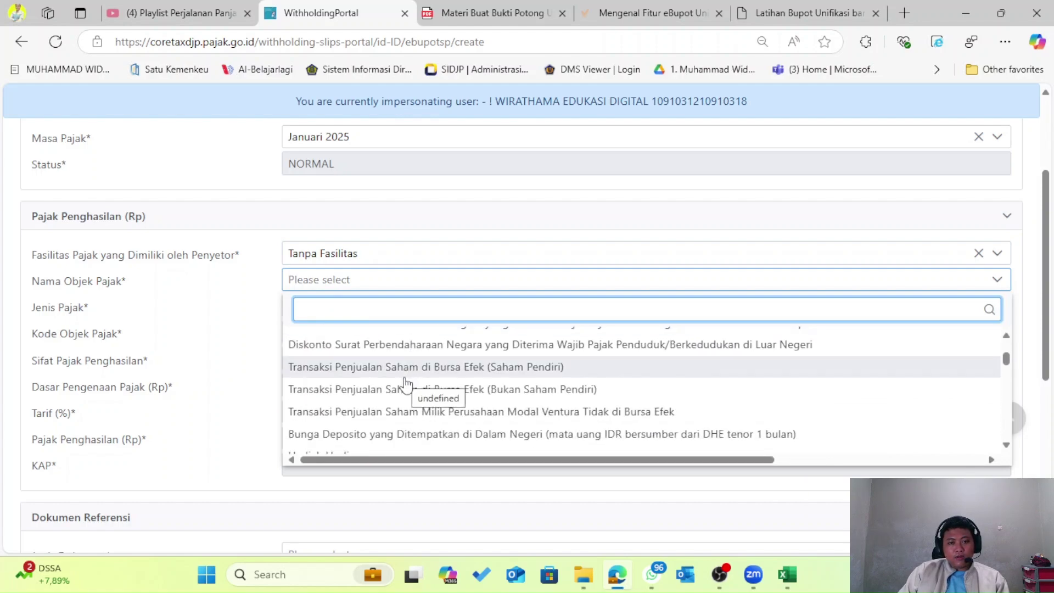
{"action": "scroll", "coordinate": [471, 389], "scroll_direction": "down", "scroll_amount": 3}
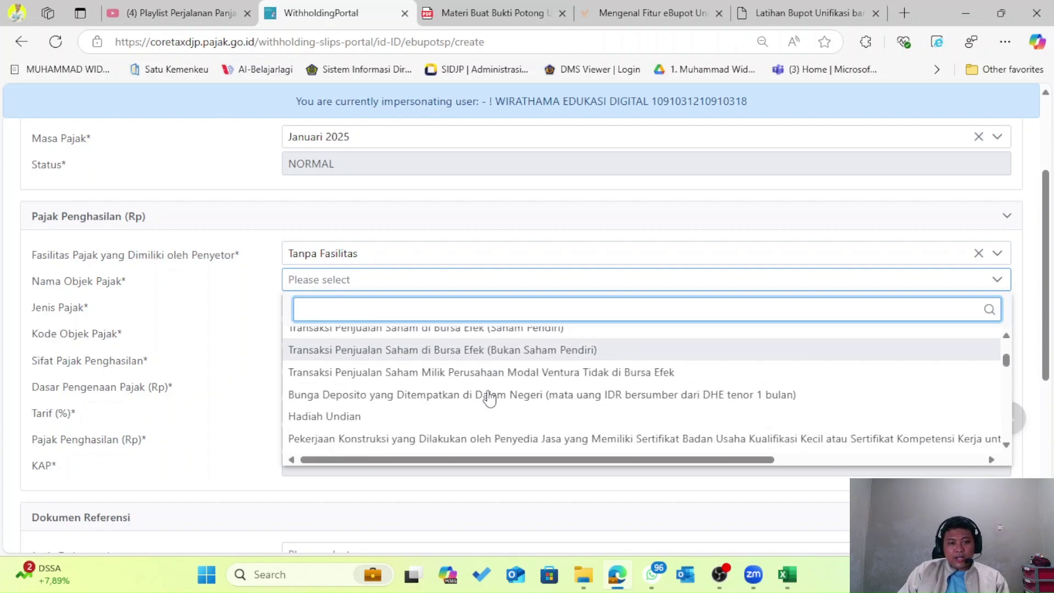
{"action": "scroll", "coordinate": [401, 410], "scroll_direction": "down", "scroll_amount": 5}
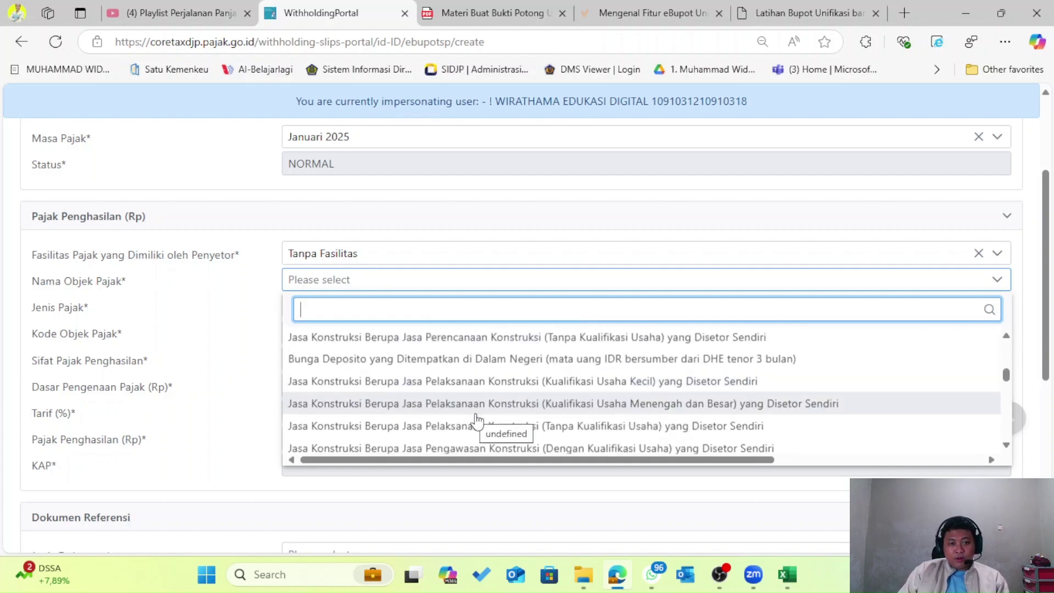
{"action": "scroll", "coordinate": [769, 417], "scroll_direction": "down", "scroll_amount": 3}
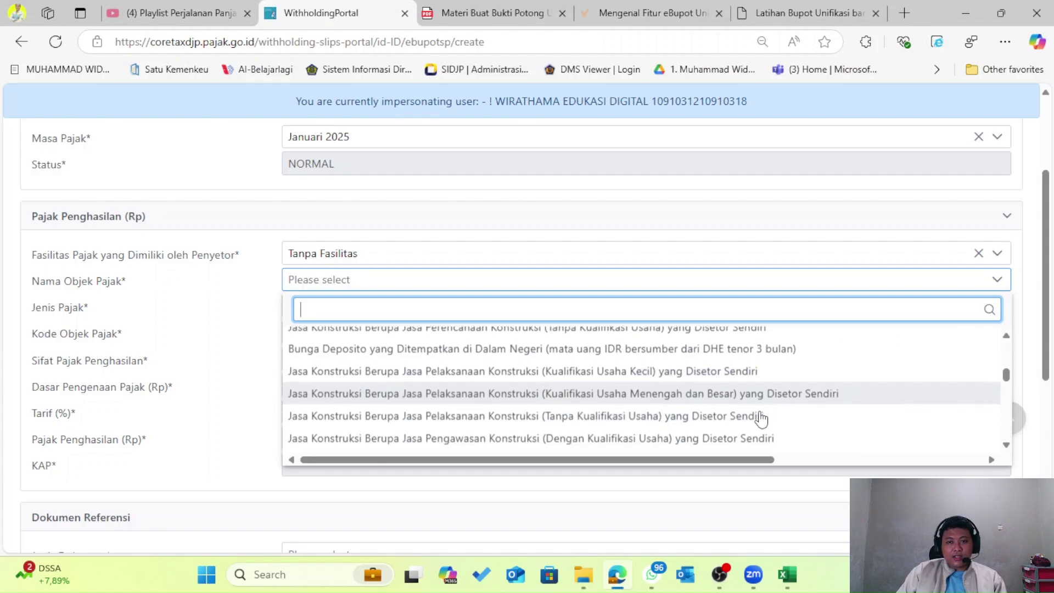
{"action": "scroll", "coordinate": [792, 398], "scroll_direction": "down", "scroll_amount": 3}
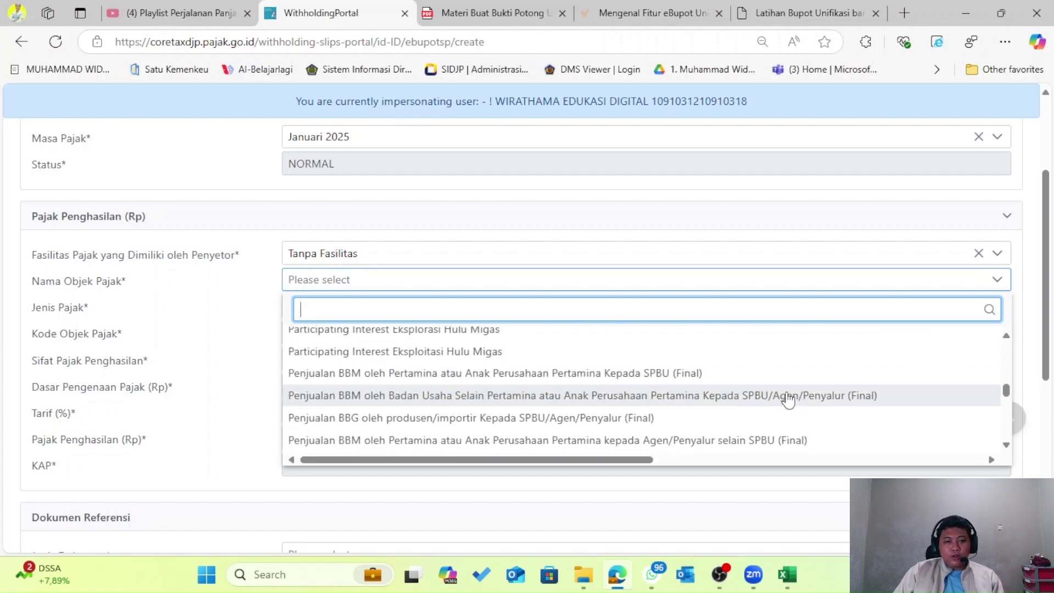
{"action": "scroll", "coordinate": [791, 400], "scroll_direction": "down", "scroll_amount": 3}
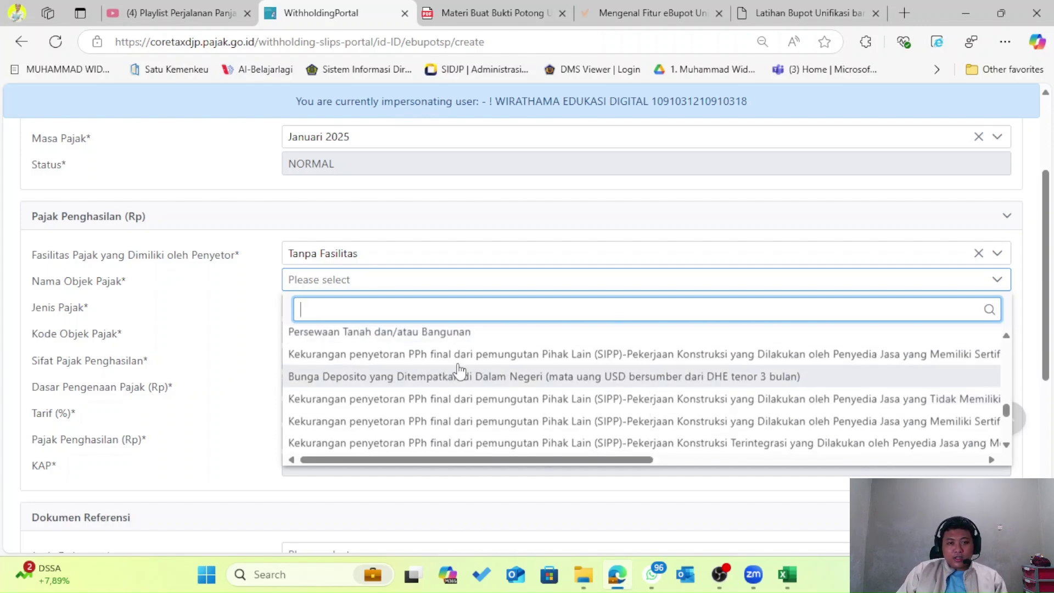
{"action": "left_click", "coordinate": [431, 339]}
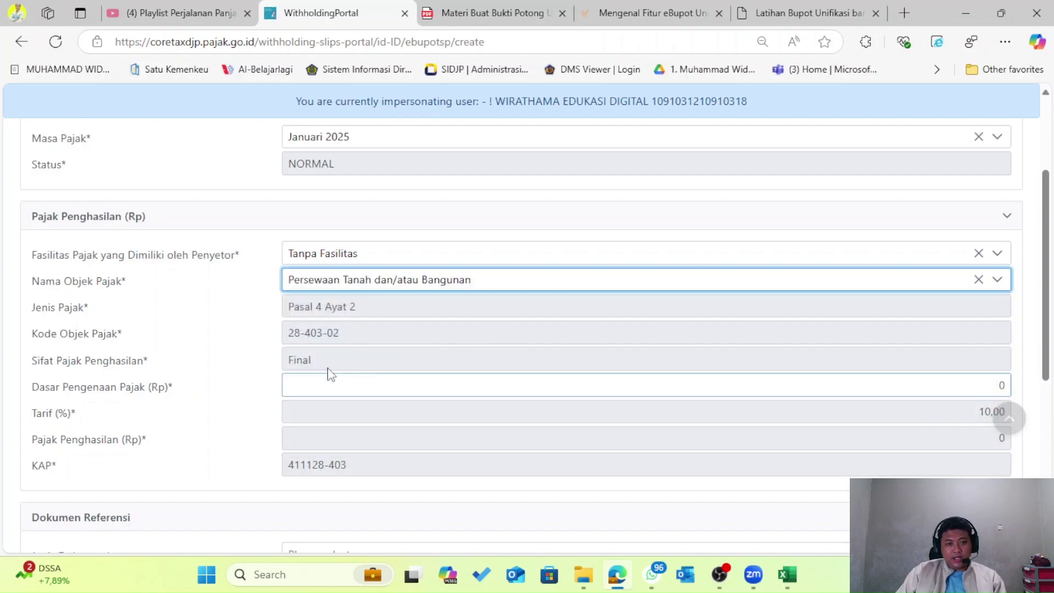
{"action": "left_click", "coordinate": [416, 383]}
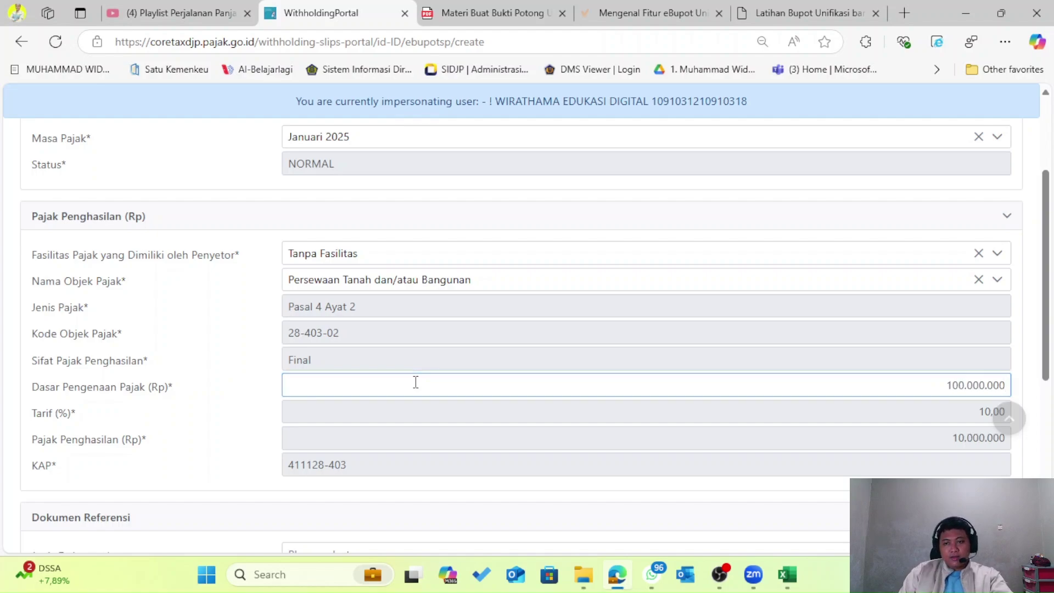
{"action": "left_click", "coordinate": [320, 444]}
In Dokumen Referensi, set the document type to Bukti Pembayaran and the document number to 11/11/2025.
{"action": "scroll", "coordinate": [193, 341], "scroll_direction": "down", "scroll_amount": 4}
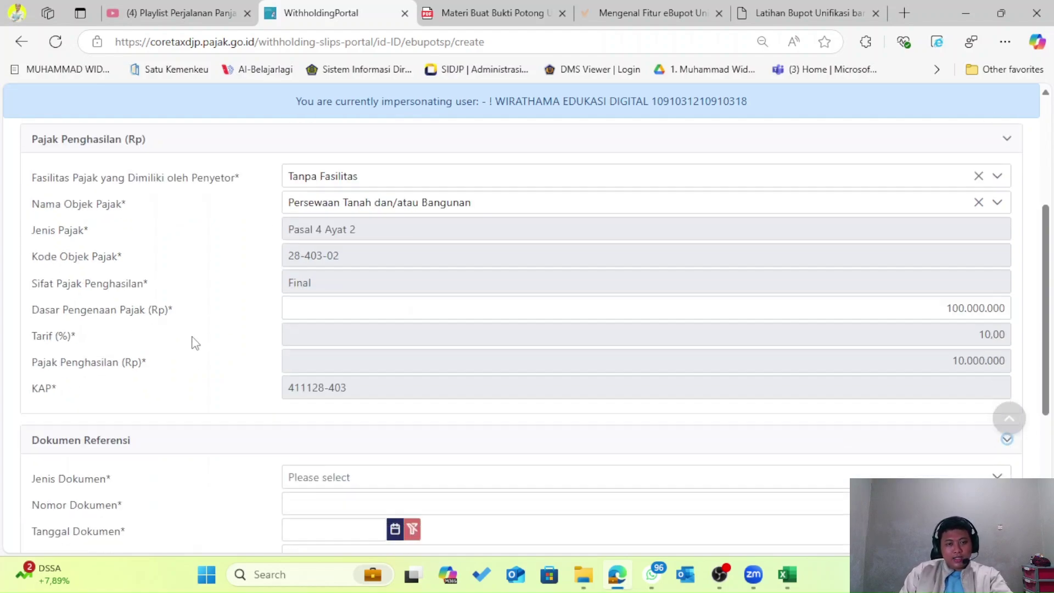
{"action": "scroll", "coordinate": [259, 297], "scroll_direction": "down", "scroll_amount": 1}
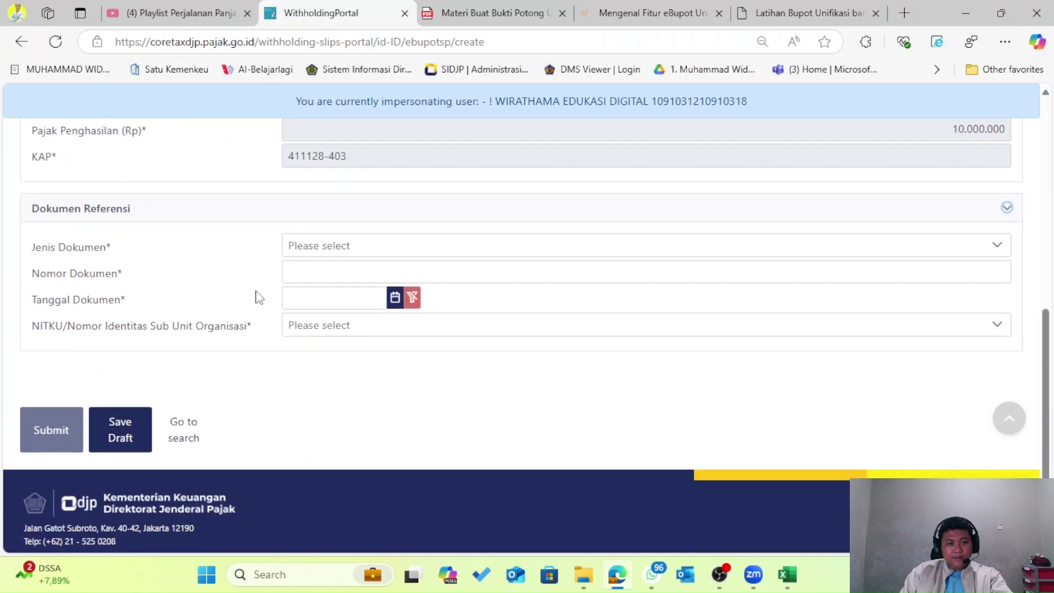
{"action": "left_click", "coordinate": [336, 255]}
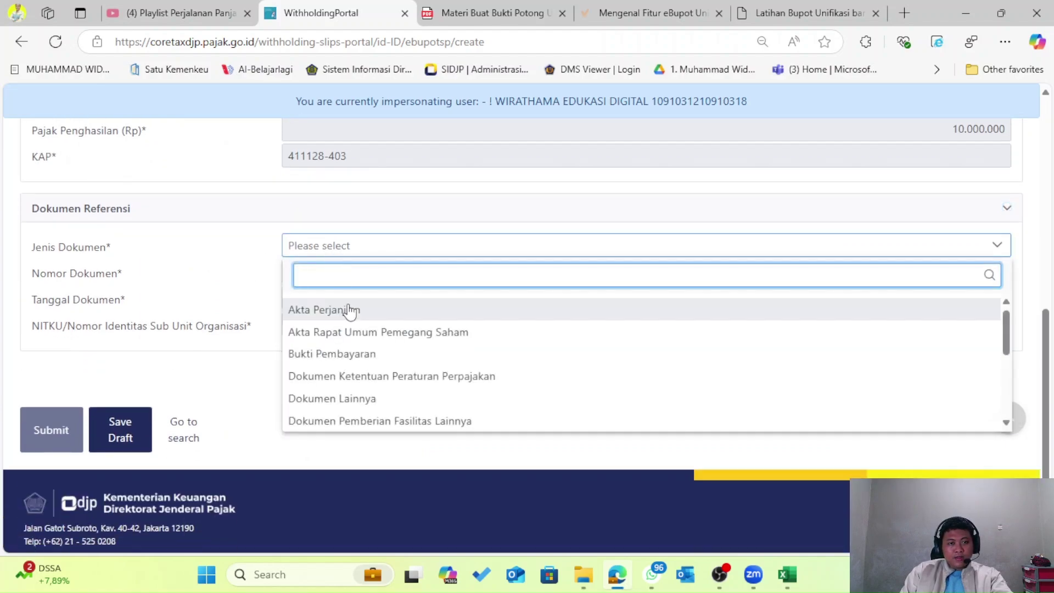
{"action": "left_click", "coordinate": [345, 357]}
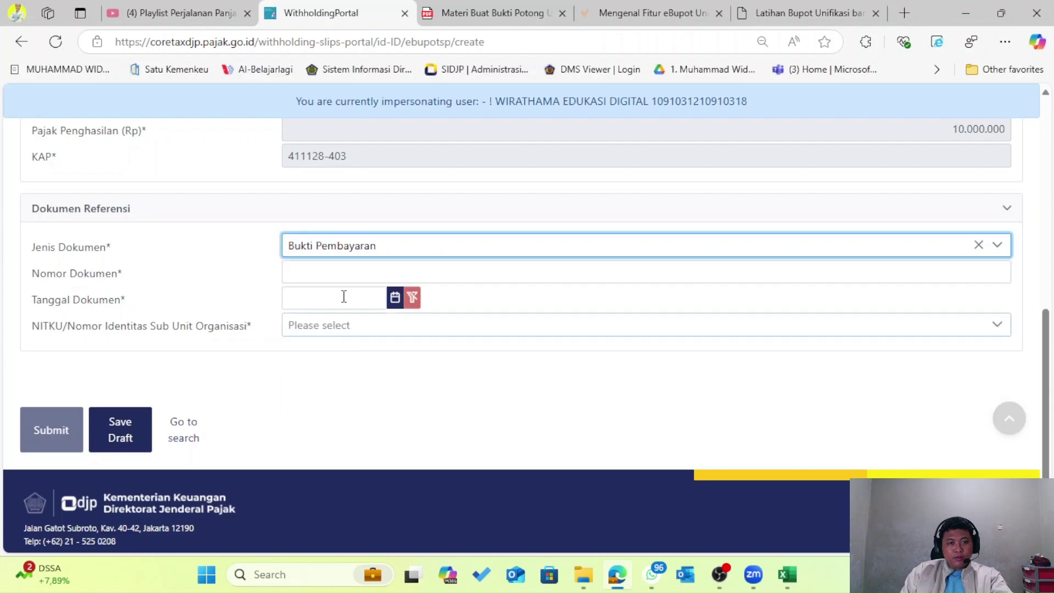
{"action": "left_click", "coordinate": [335, 274]}
{"action": "type", "text": "1"}
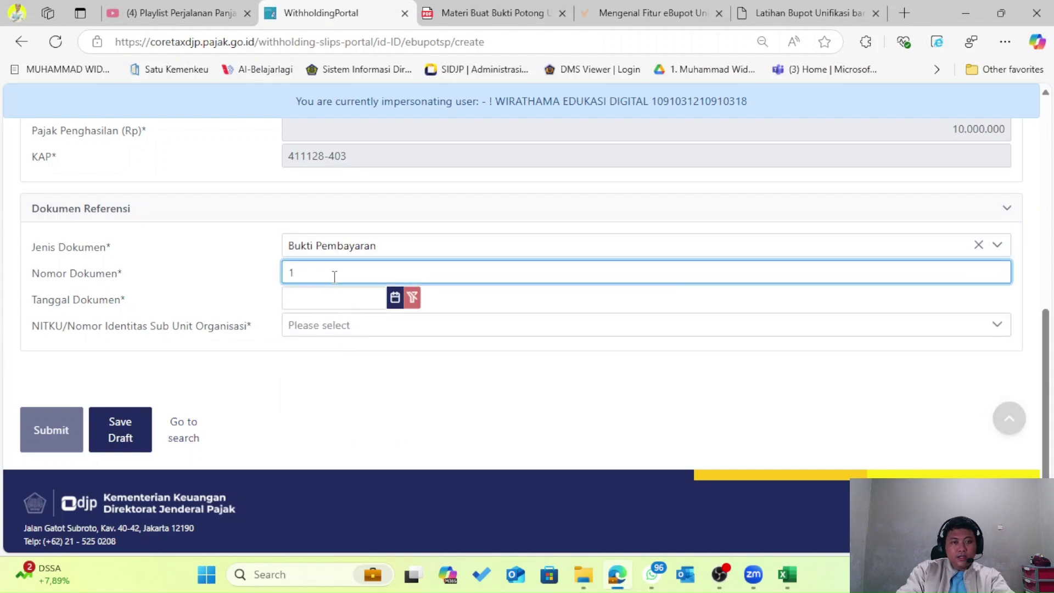
{"action": "type", "text": "1/11/"}
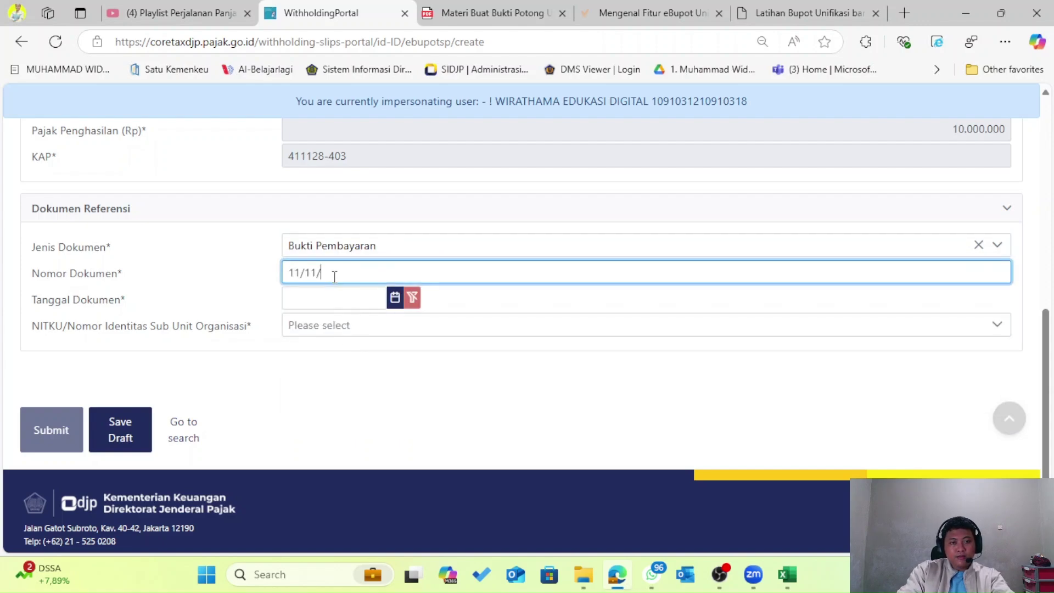
{"action": "type", "text": "2025"}
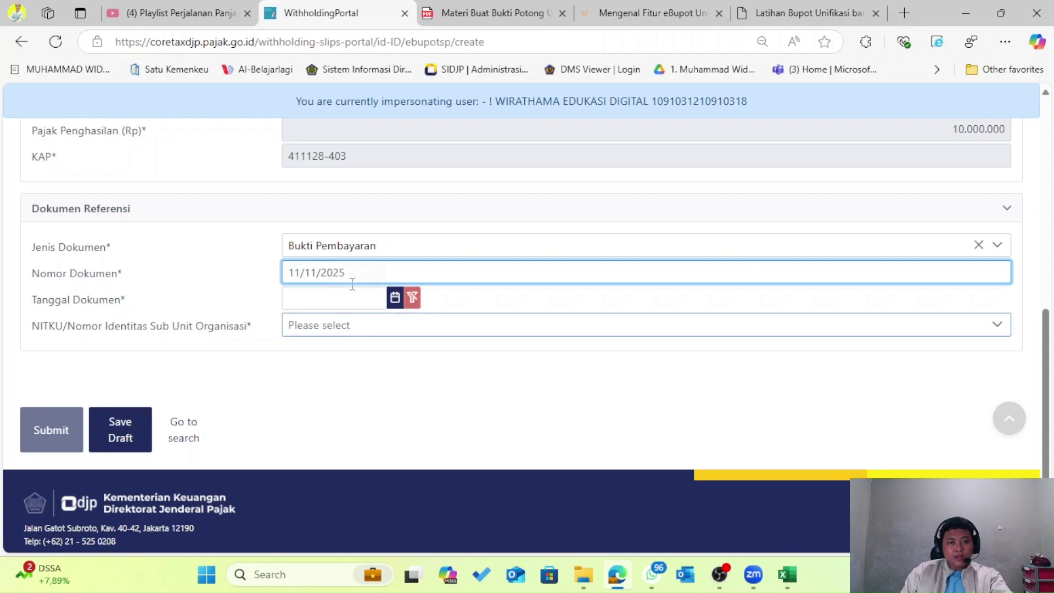
Set the document date to 19-01-2025 and choose WIRATHAMA EDUKASI DIGITAL as the NITKU sub-unit.
{"action": "left_click", "coordinate": [353, 296]}
{"action": "left_click", "coordinate": [448, 433]}
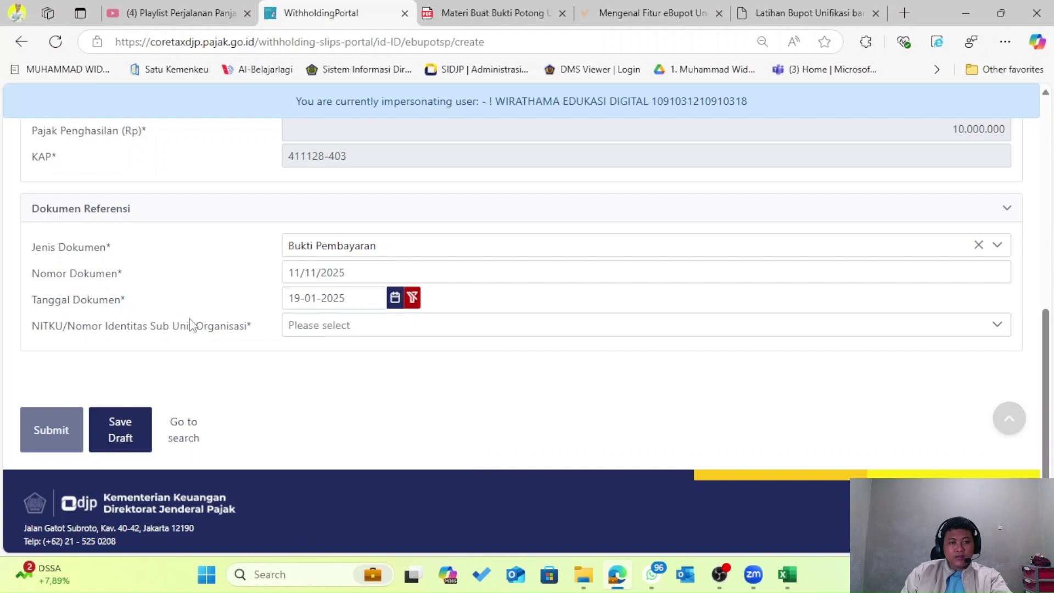
{"action": "left_click", "coordinate": [320, 331]}
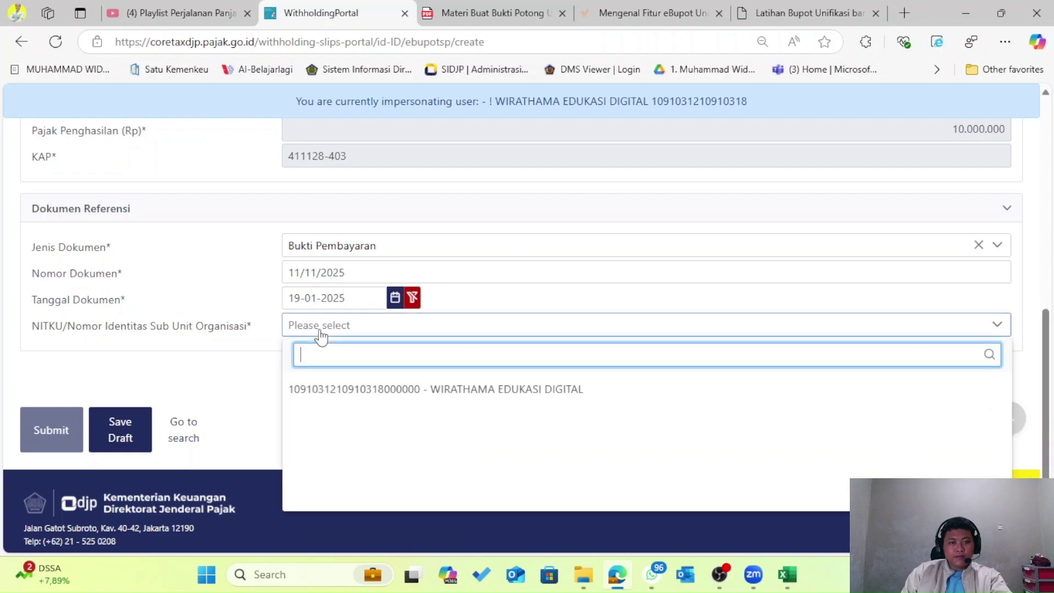
{"action": "left_click", "coordinate": [377, 391]}
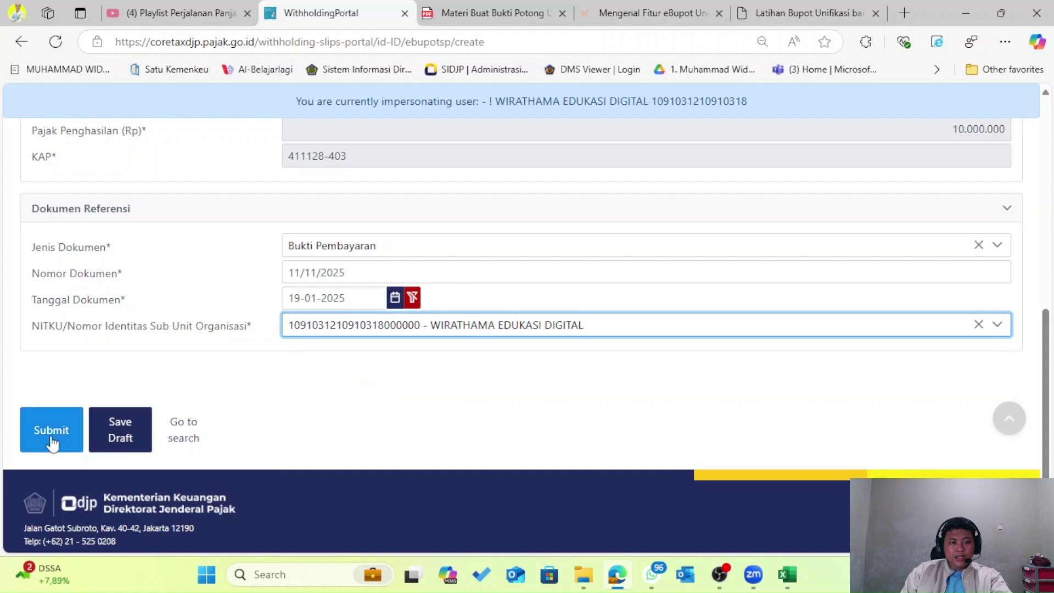
Submit the self-payment slip and show the data import options for the eBupot SP list.
{"action": "left_click", "coordinate": [51, 437]}
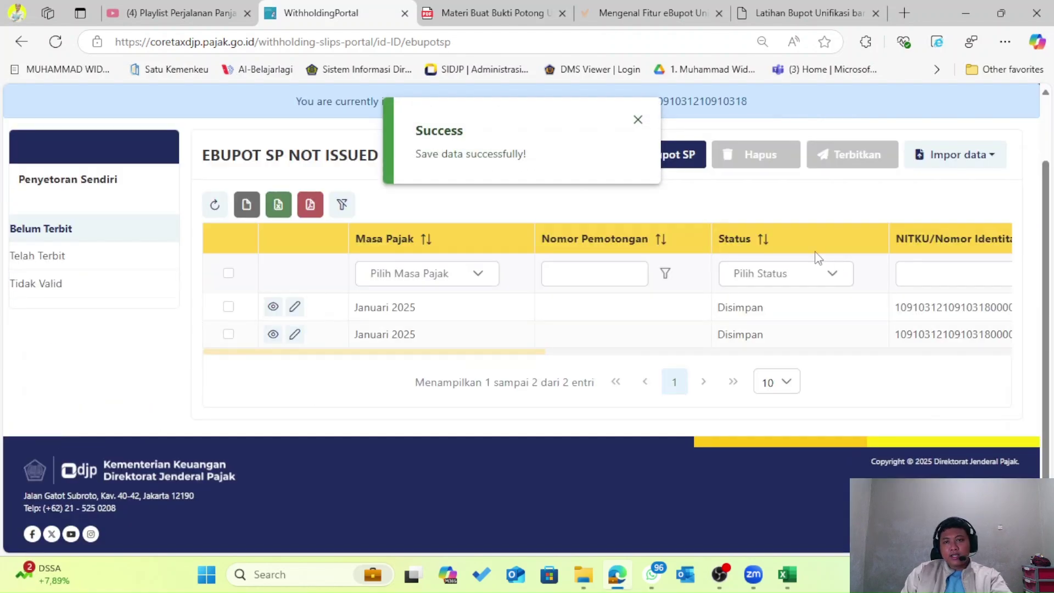
{"action": "left_click", "coordinate": [638, 120]}
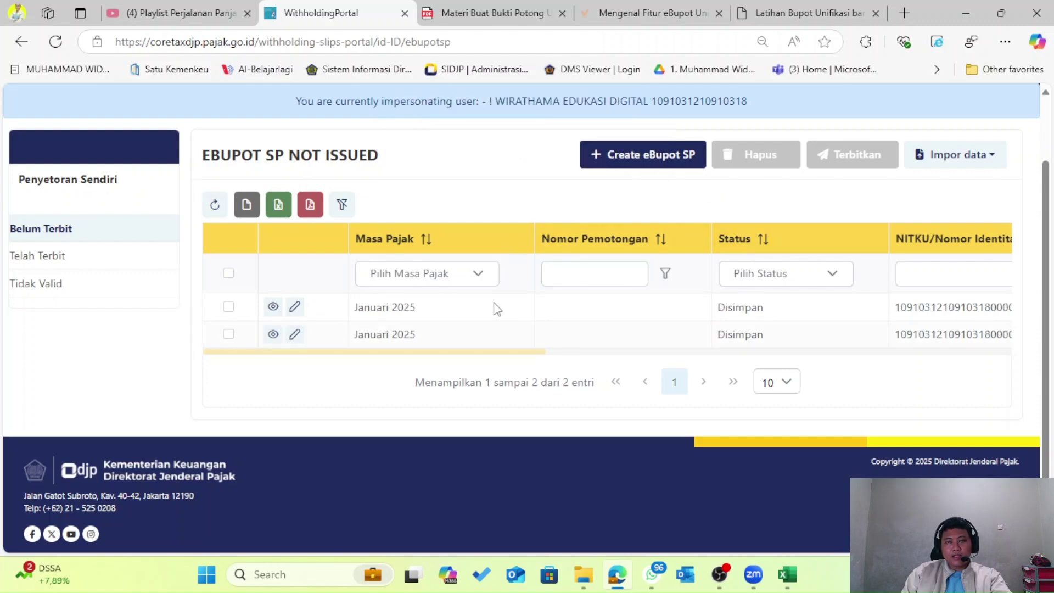
{"action": "left_click", "coordinate": [958, 160]}
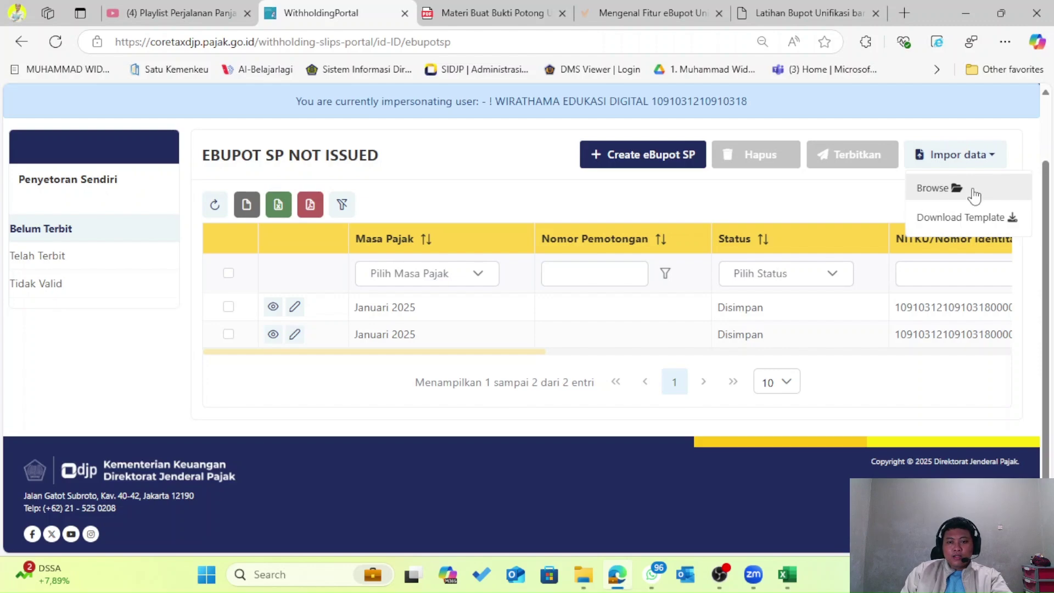
Look at the file picker for importing eBupot SP data, and view the Telah Terbit and Tidak Valid lists for Penyetoran Sendiri.
{"action": "left_click", "coordinate": [962, 192]}
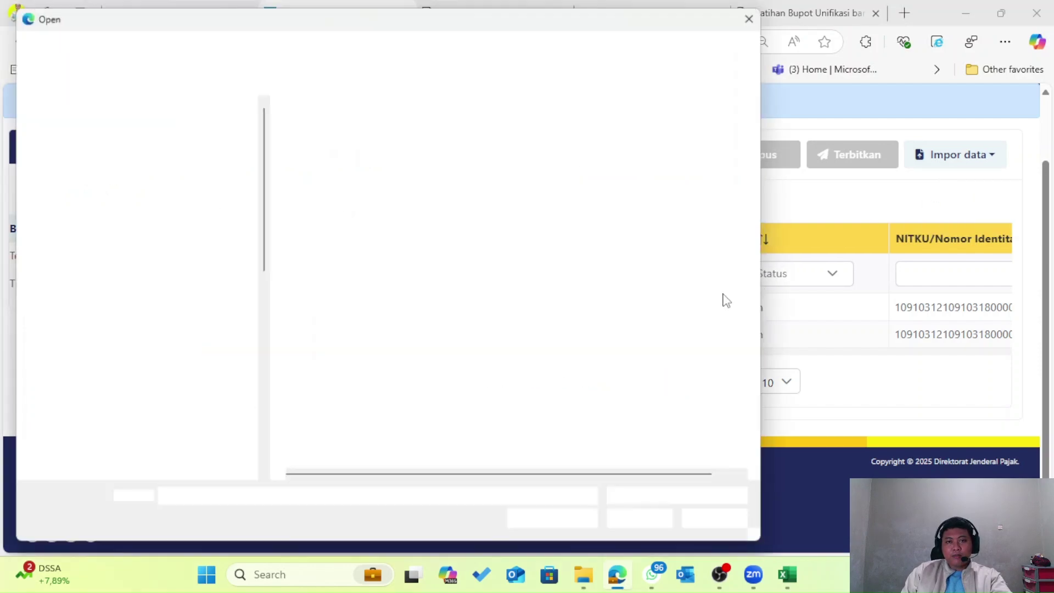
{"action": "left_click", "coordinate": [736, 525]}
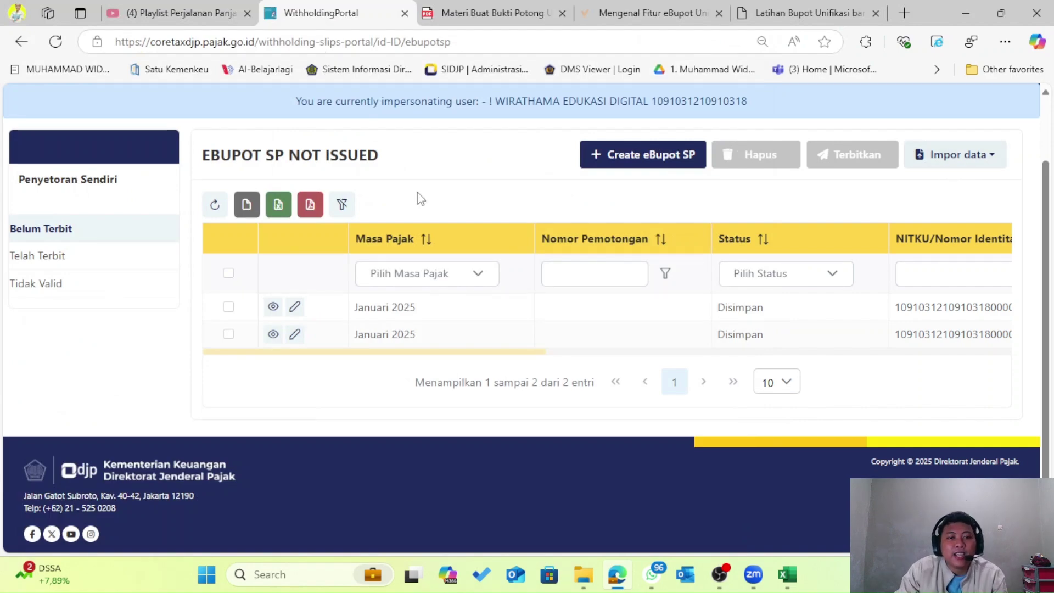
{"action": "left_click", "coordinate": [228, 272]}
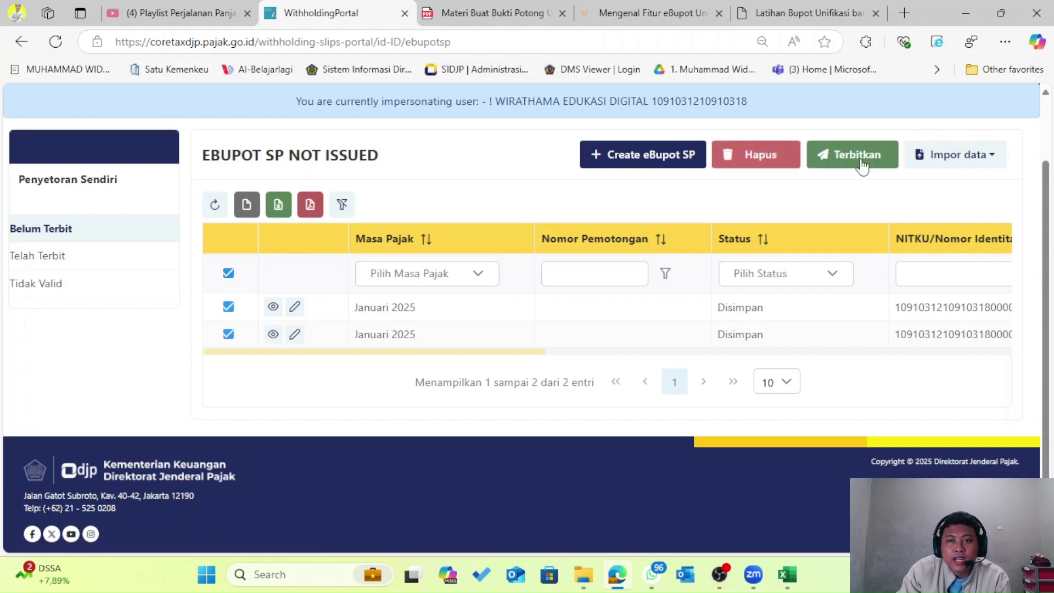
{"action": "left_click", "coordinate": [136, 258]}
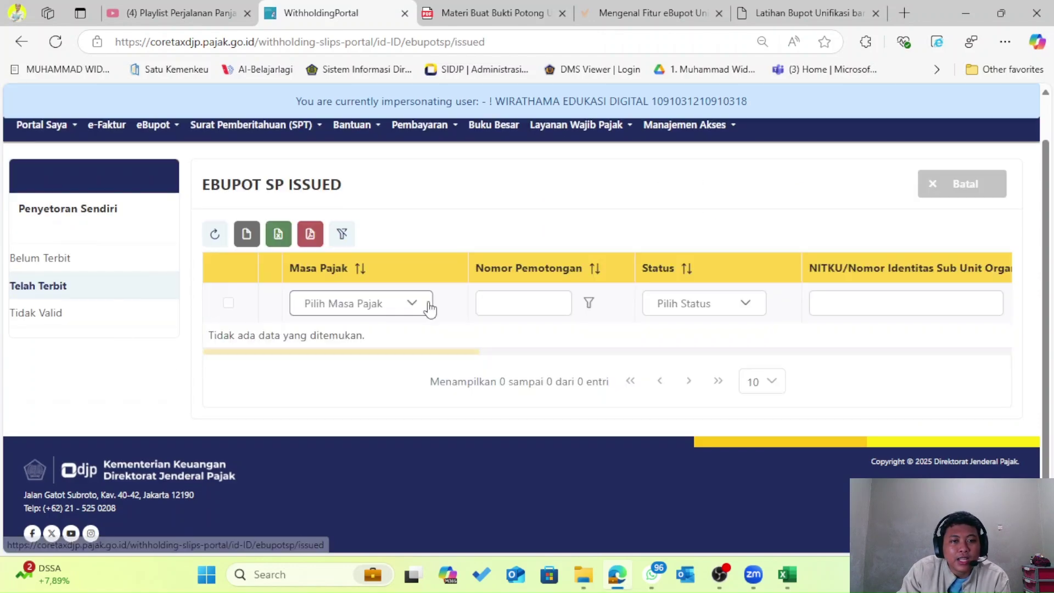
{"action": "left_click", "coordinate": [75, 320]}
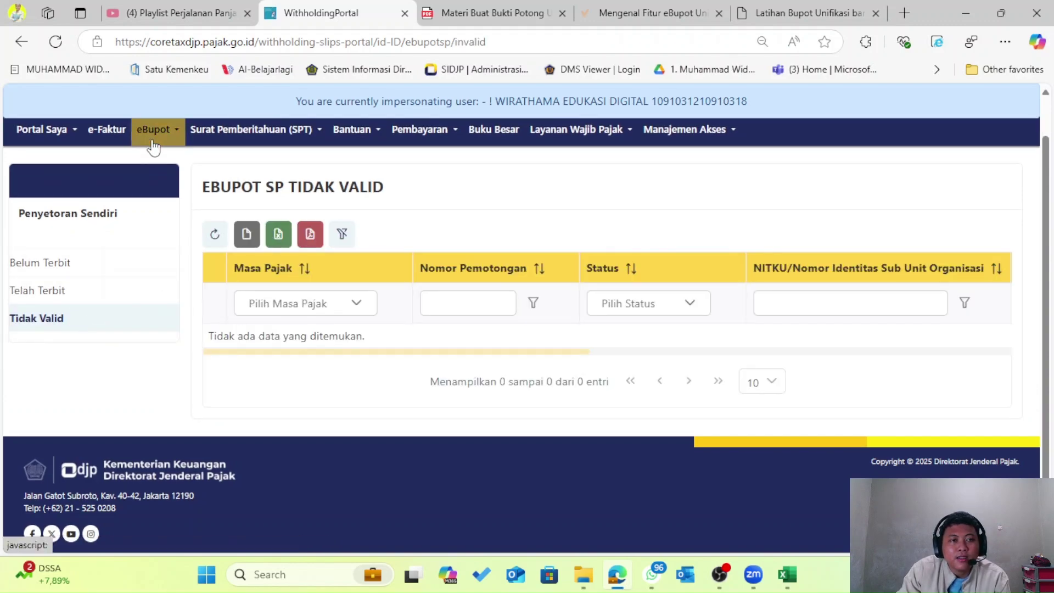
Open Pemotongan Secara Digunggung, look at its data import options, and start a new eBupot CY slip.
{"action": "left_click", "coordinate": [153, 134]}
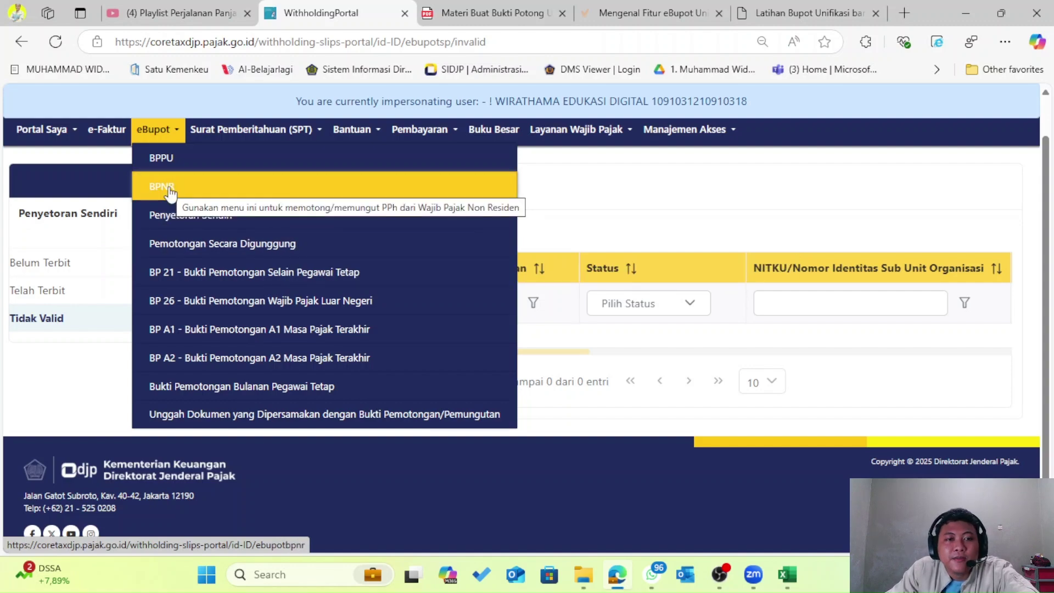
{"action": "left_click", "coordinate": [221, 248]}
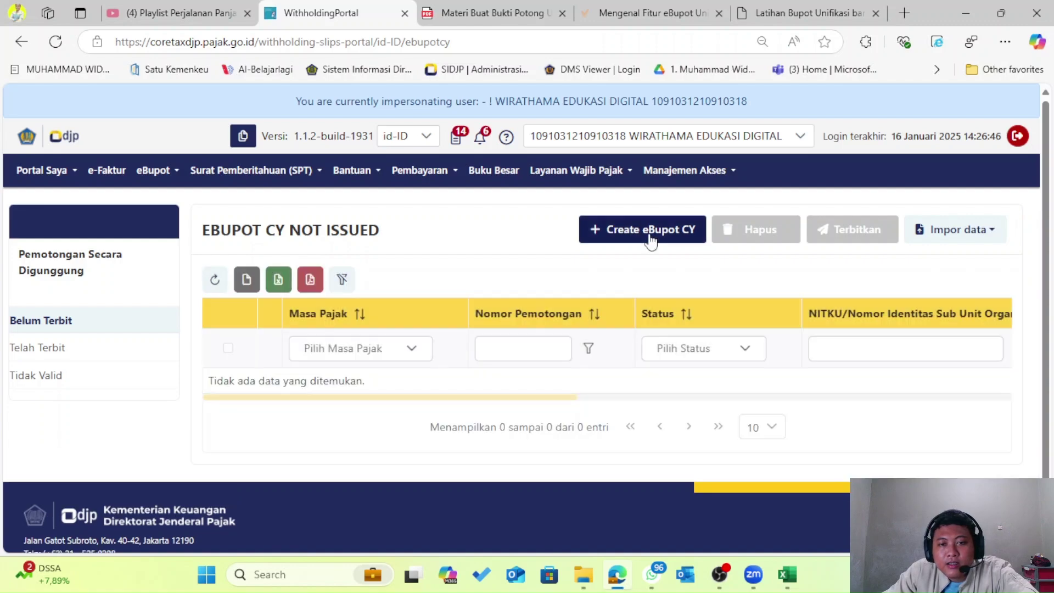
{"action": "left_click", "coordinate": [947, 233]}
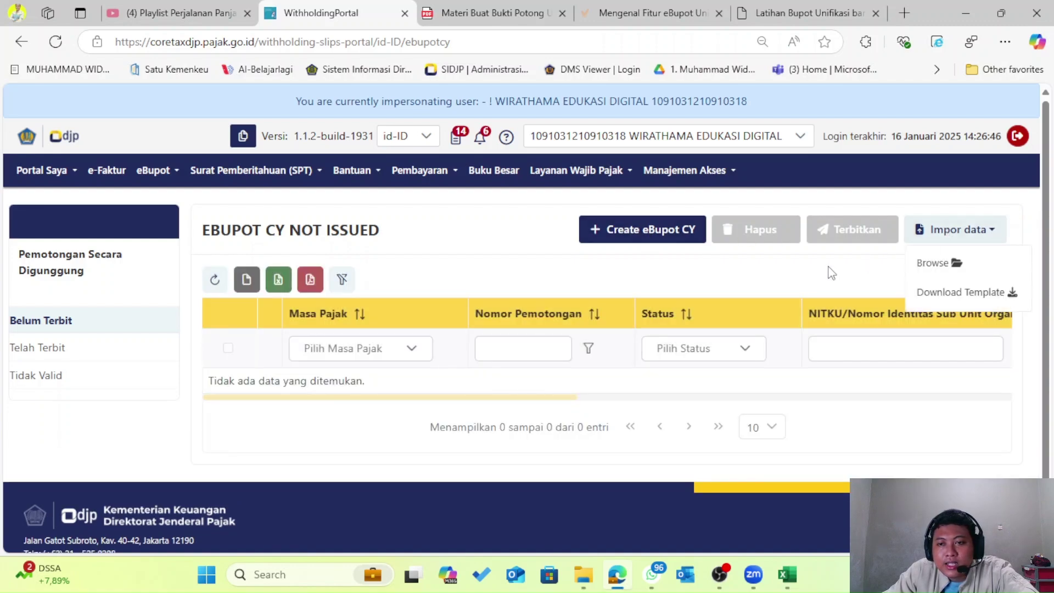
{"action": "left_click", "coordinate": [764, 264]}
{"action": "left_click", "coordinate": [645, 238]}
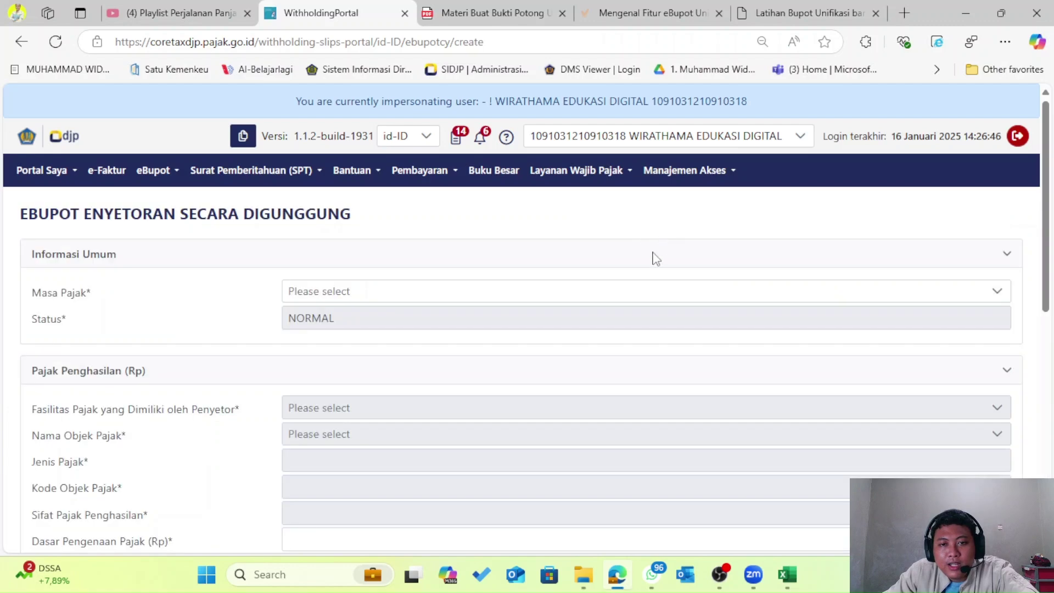
Set Masa Pajak to Januari 2025 and the depositor's tax facility to Tanpa Fasilitas.
{"action": "left_click", "coordinate": [409, 297]}
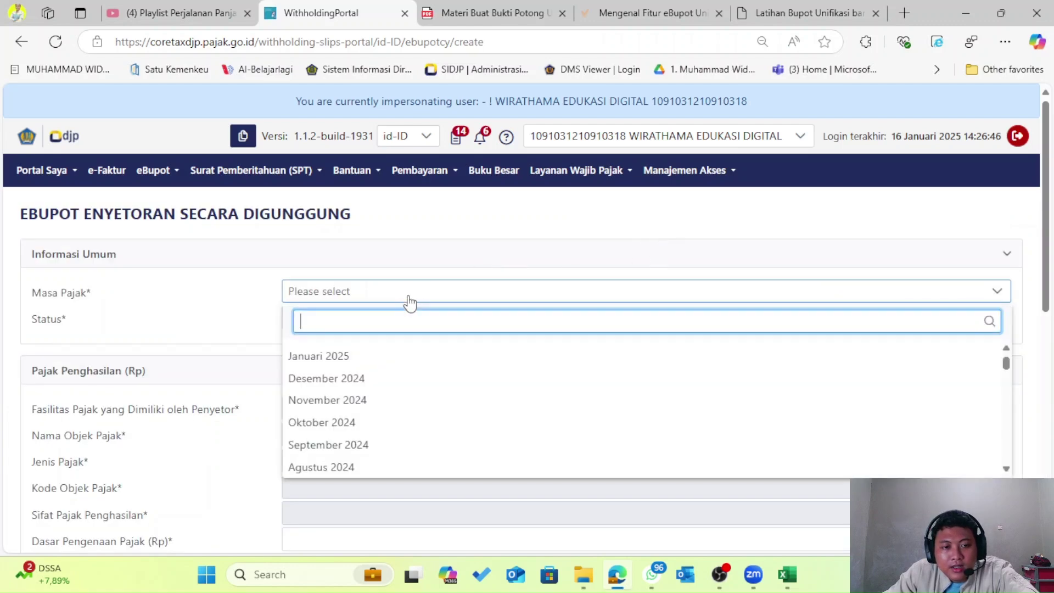
{"action": "left_click", "coordinate": [388, 356]}
{"action": "left_click", "coordinate": [369, 406]}
{"action": "left_click", "coordinate": [336, 341]}
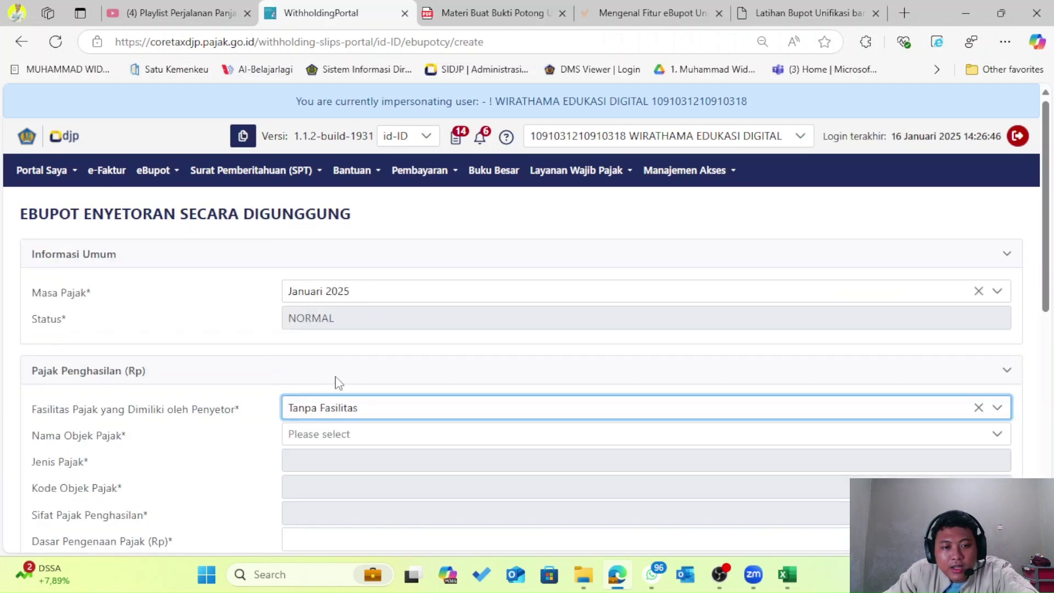
Look through the available tax objects and choose Jasa Giro as Nama Objek Pajak.
{"action": "scroll", "coordinate": [345, 434], "scroll_direction": "down", "scroll_amount": 4}
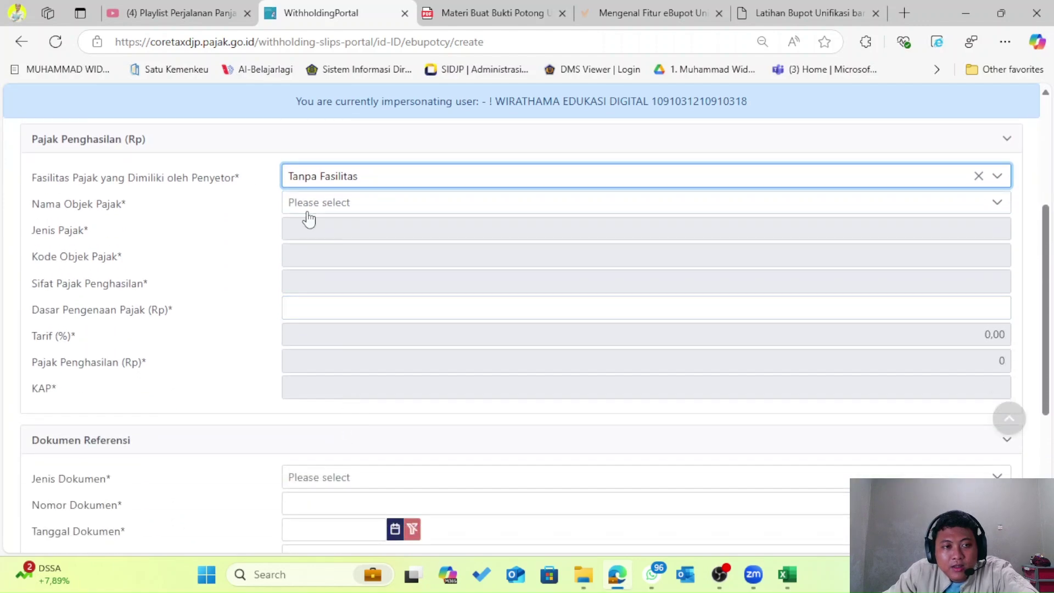
{"action": "left_click", "coordinate": [318, 204]}
{"action": "scroll", "coordinate": [384, 299], "scroll_direction": "down", "scroll_amount": 5}
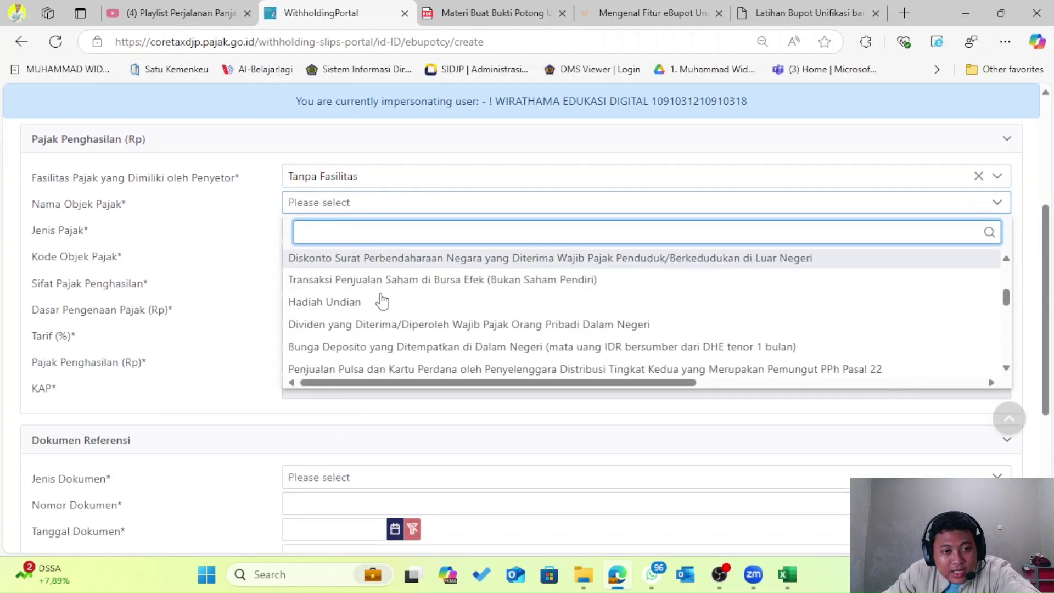
{"action": "scroll", "coordinate": [470, 303], "scroll_direction": "down", "scroll_amount": 5}
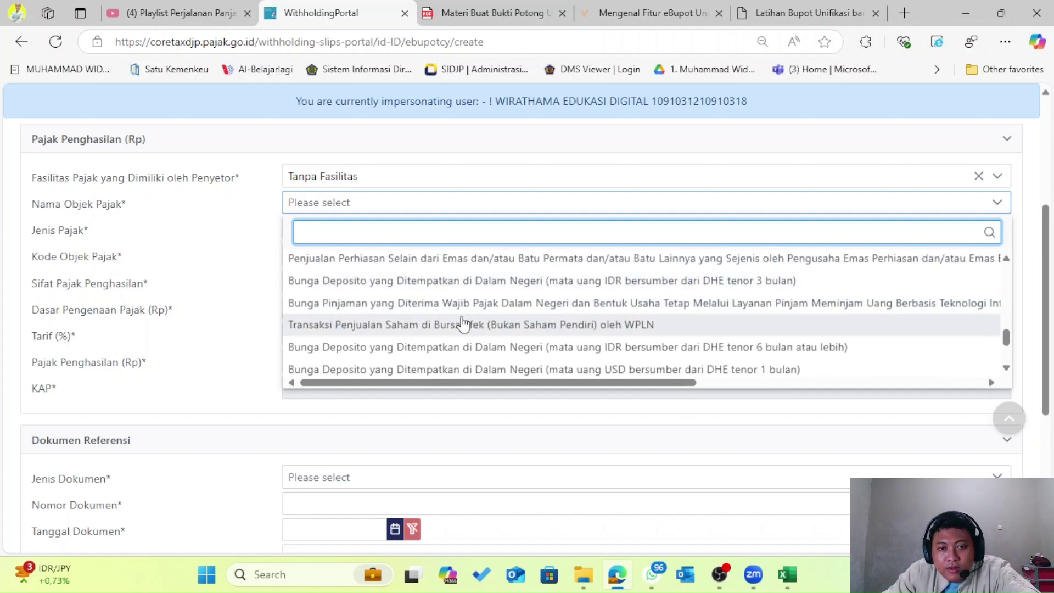
{"action": "scroll", "coordinate": [463, 324], "scroll_direction": "down", "scroll_amount": 4}
{"action": "scroll", "coordinate": [463, 328], "scroll_direction": "up", "scroll_amount": 8}
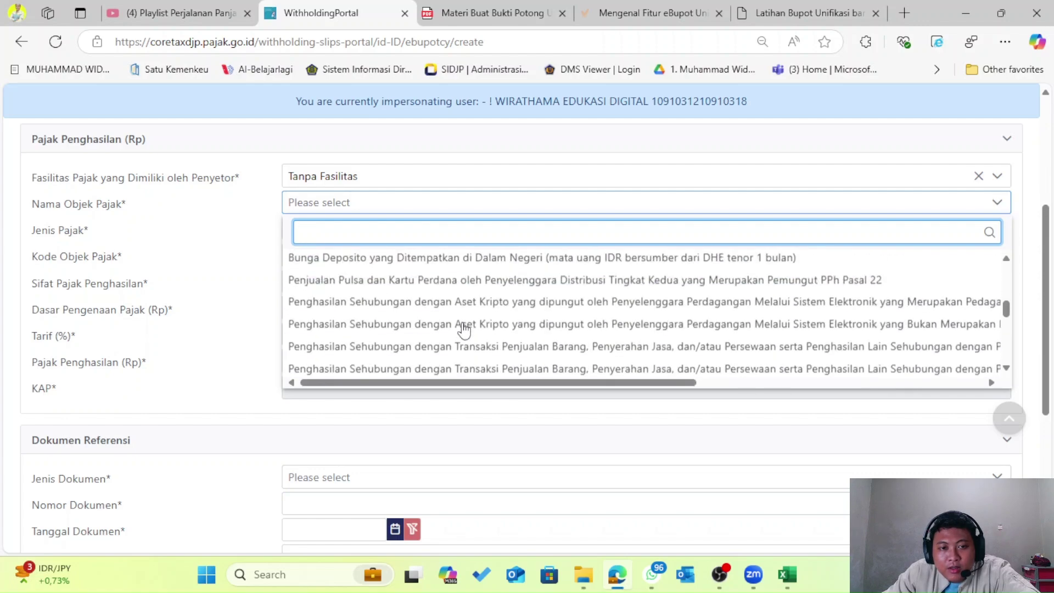
{"action": "scroll", "coordinate": [449, 299], "scroll_direction": "up", "scroll_amount": 3}
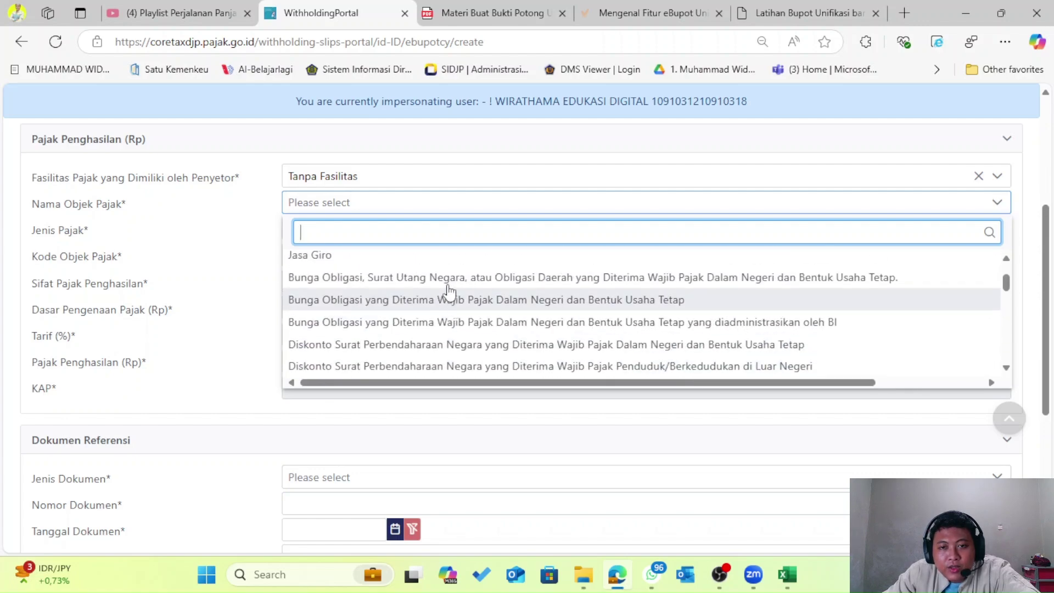
{"action": "left_click", "coordinate": [416, 292]}
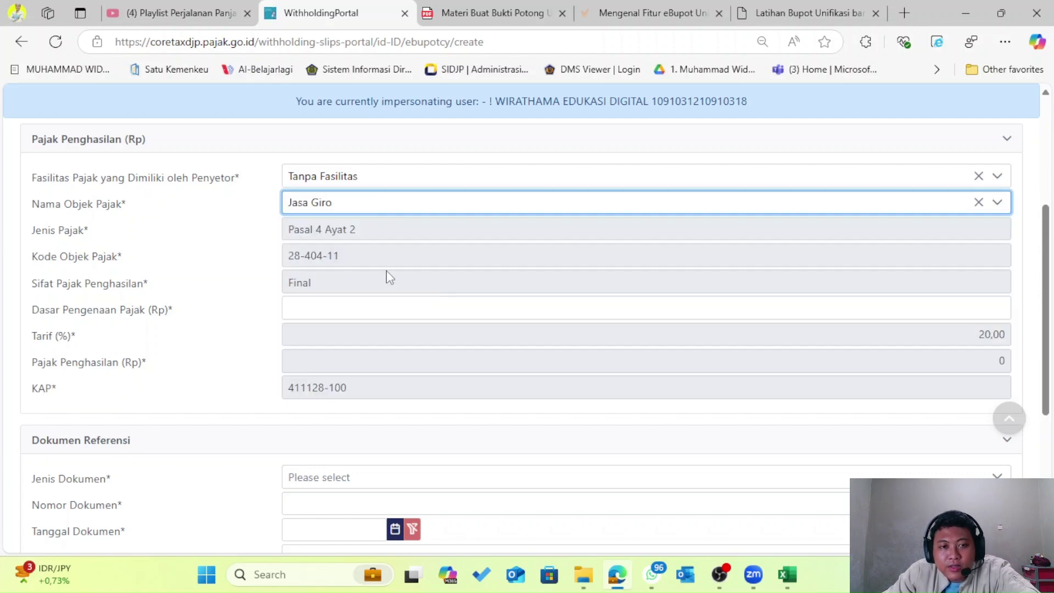
Set Dasar Pengenaan Pajak for the Jasa Giro slip to 1.000.000.000.
{"action": "left_click", "coordinate": [332, 311]}
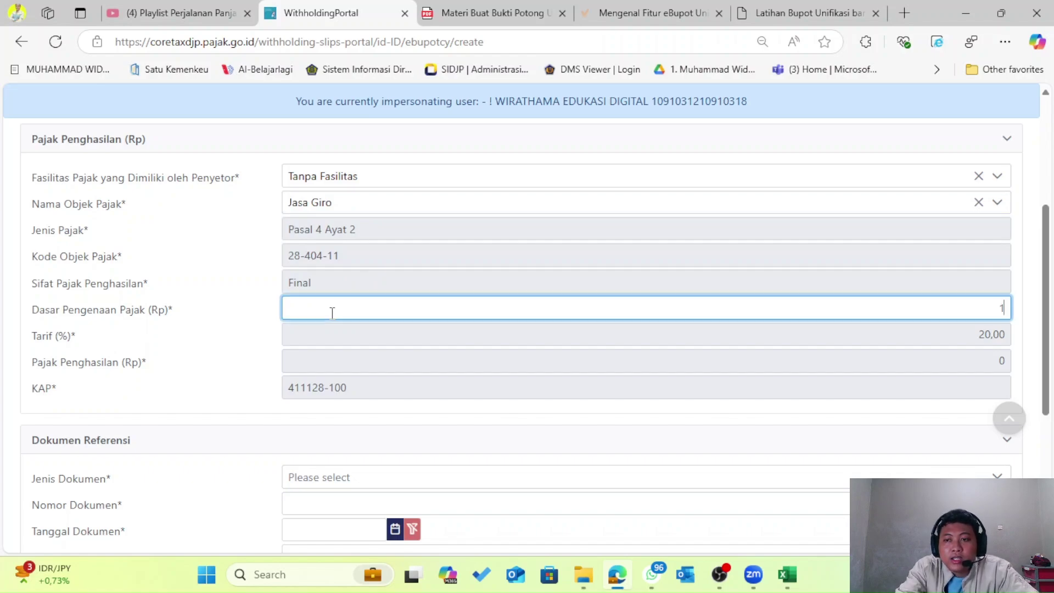
{"action": "type", "text": "10.000.000.000"}
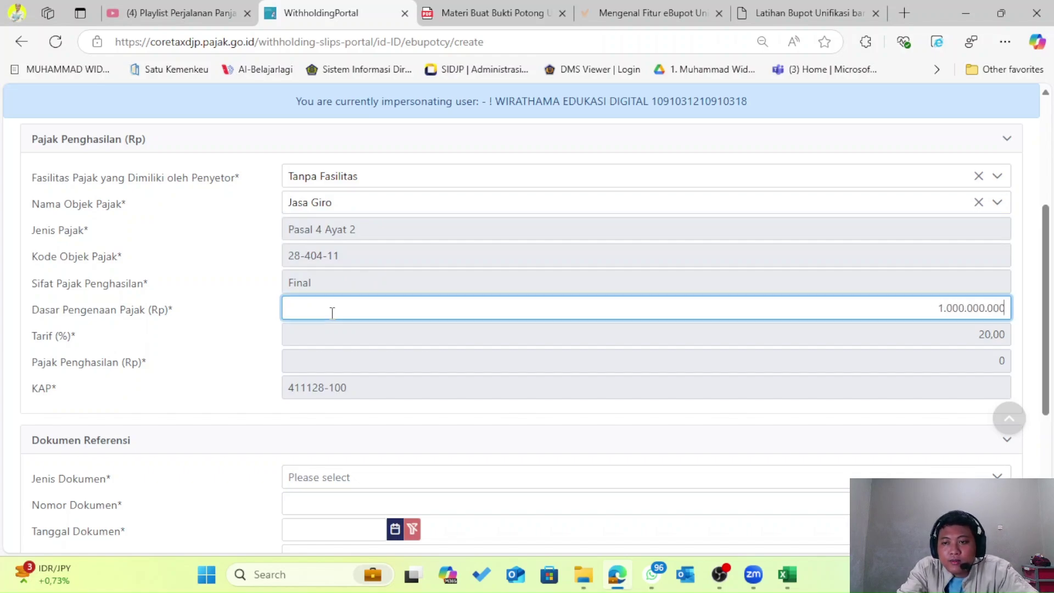
{"action": "key", "text": "Tab"}
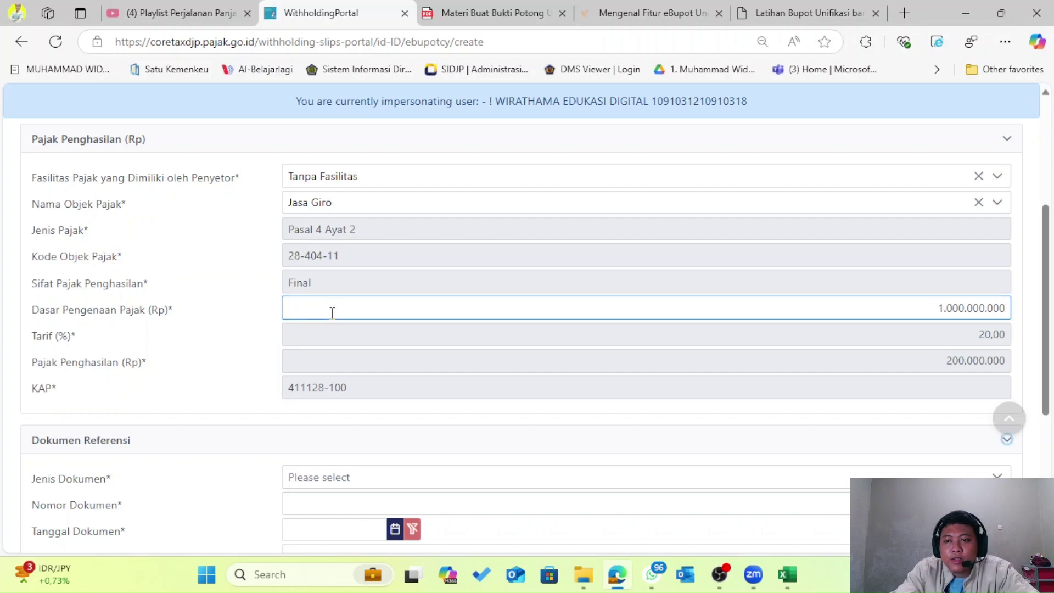
In Dokumen Referensi, set the document type to Jasa Giro and the document number to 20/2025.
{"action": "scroll", "coordinate": [332, 313], "scroll_direction": "down", "scroll_amount": 3}
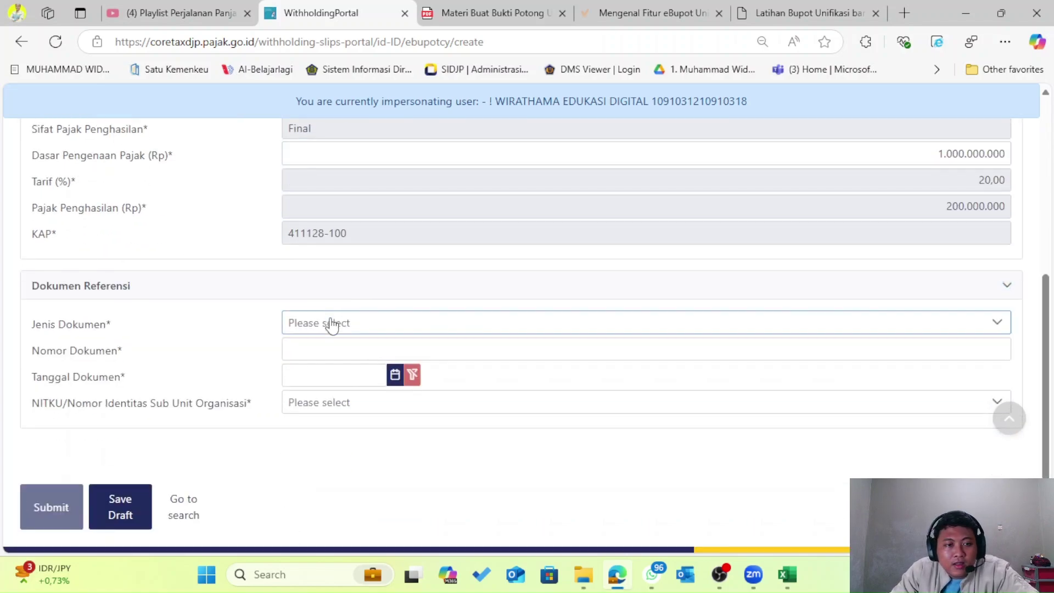
{"action": "left_click", "coordinate": [332, 323]}
{"action": "scroll", "coordinate": [354, 422], "scroll_direction": "down", "scroll_amount": 5}
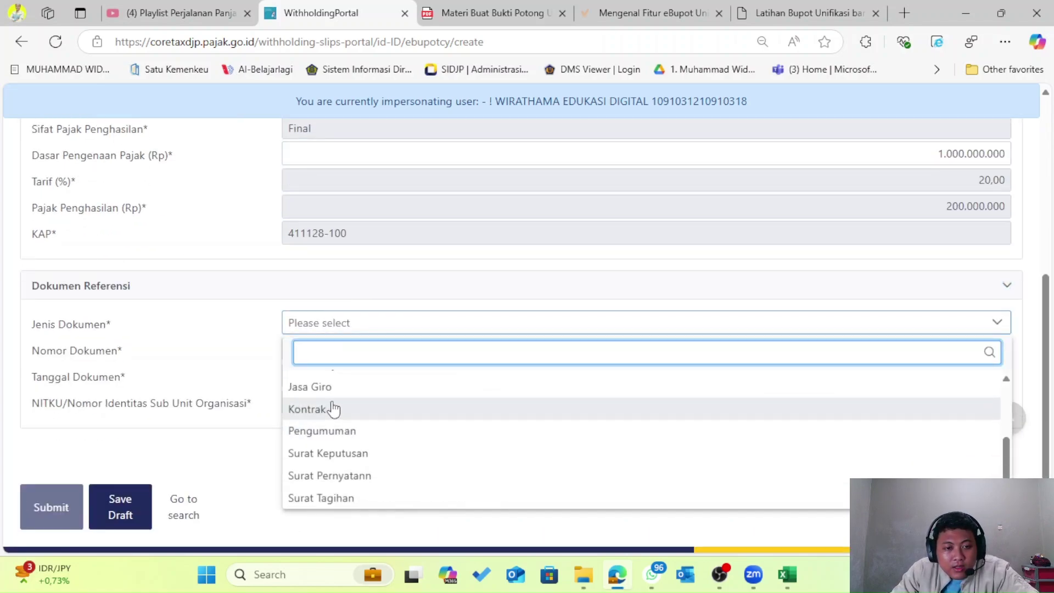
{"action": "left_click", "coordinate": [324, 391]}
{"action": "left_click", "coordinate": [313, 329]}
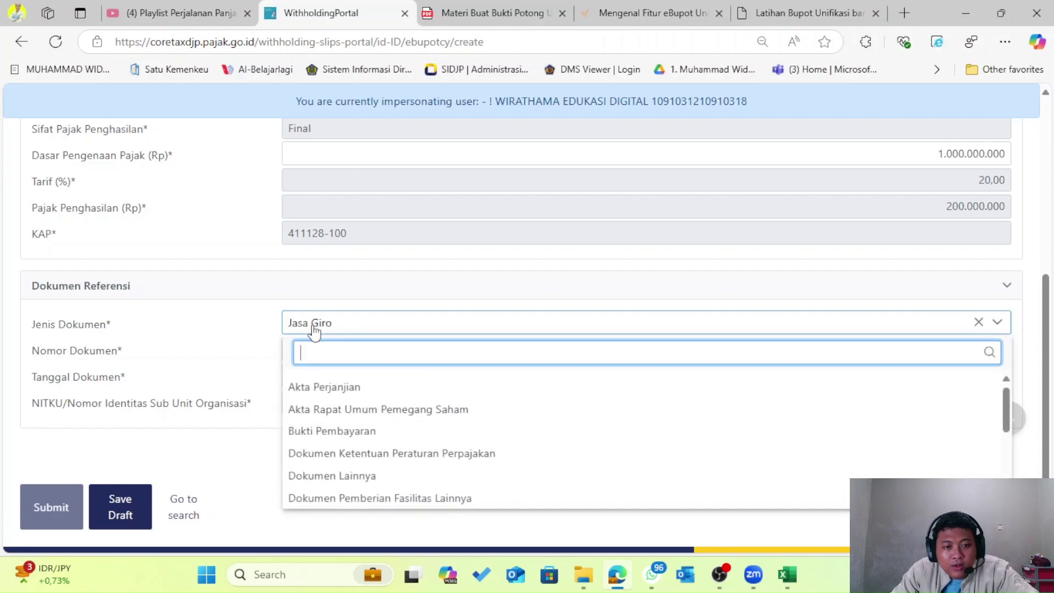
{"action": "left_click", "coordinate": [350, 351]}
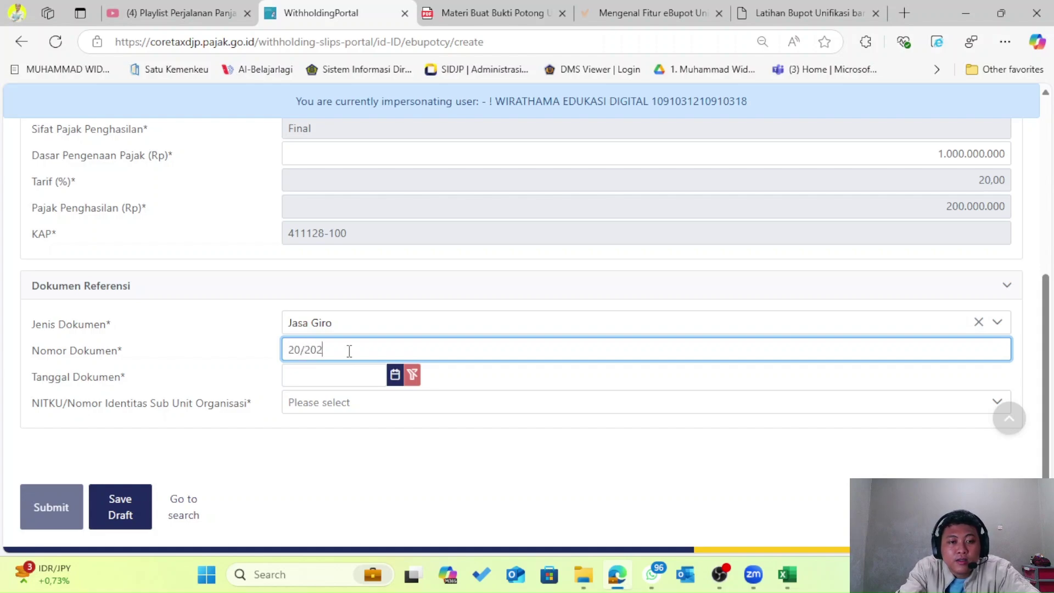
Set the document date to 19-01-2025 and the NITKU sub-unit to WIRATHAMA EDUKASI DIGITAL, and submit the eBupot CY slip.
{"action": "left_click", "coordinate": [340, 377]}
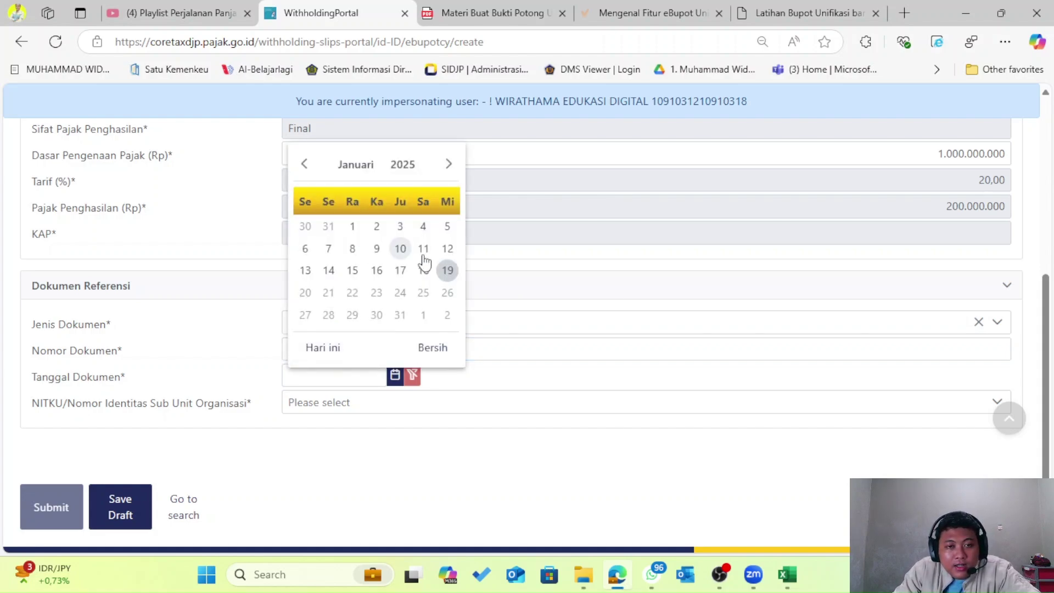
{"action": "left_click", "coordinate": [446, 272]}
{"action": "left_click", "coordinate": [348, 406]}
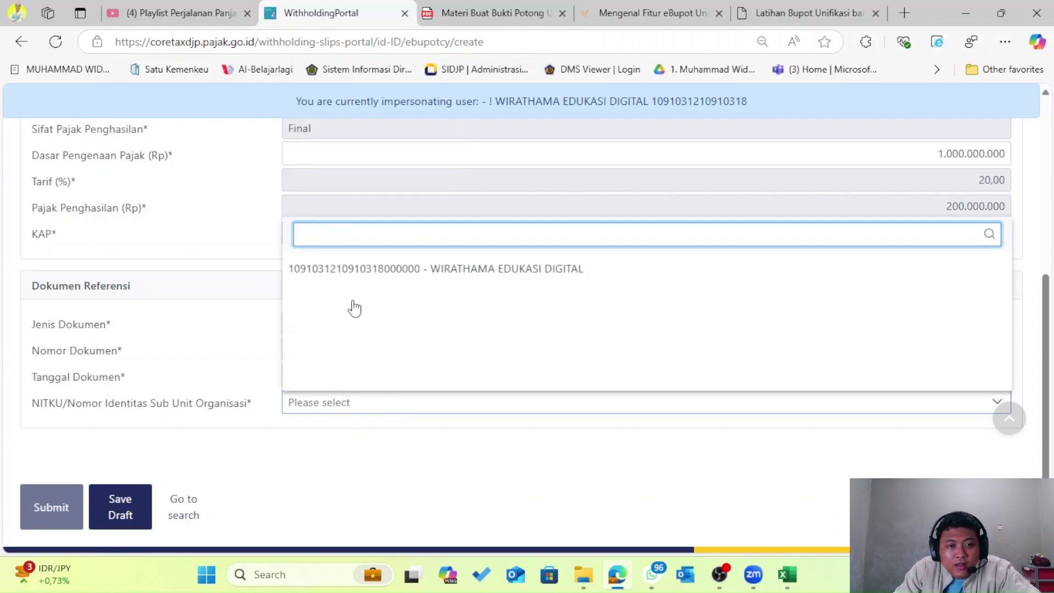
{"action": "left_click", "coordinate": [343, 278]}
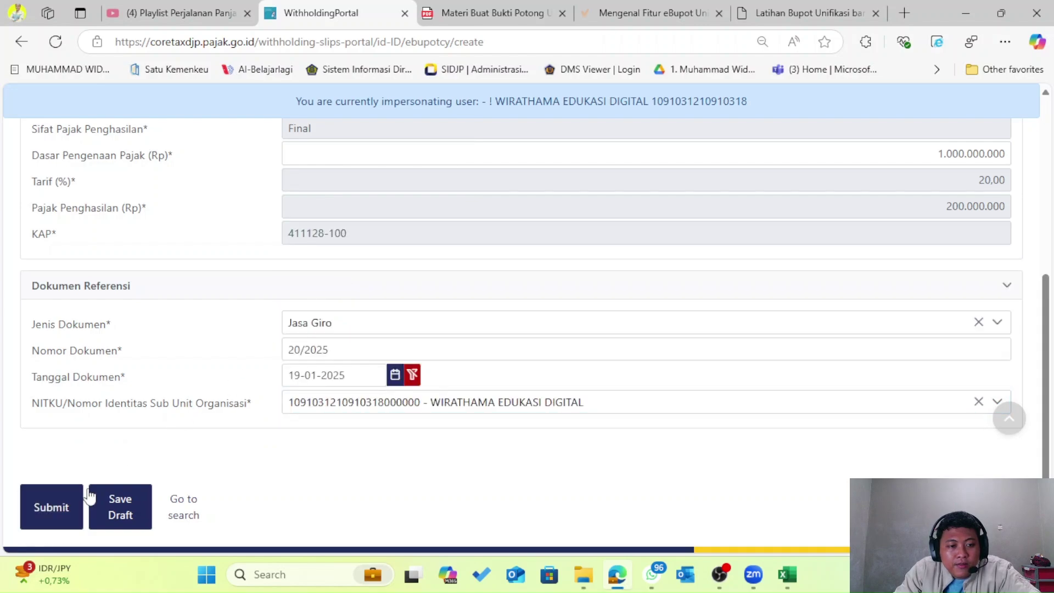
{"action": "left_click", "coordinate": [57, 499]}
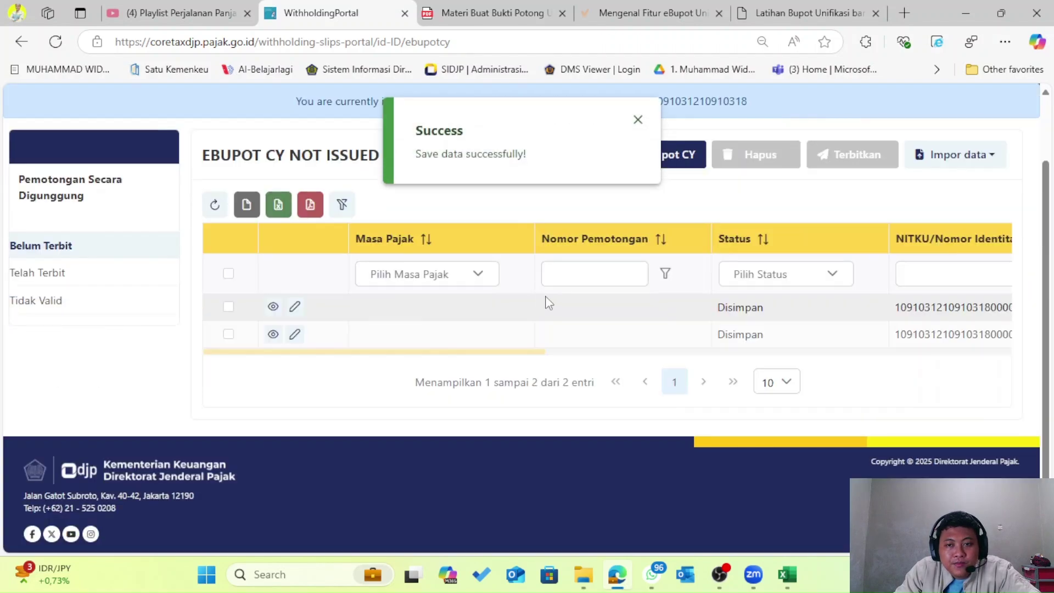
Examine the issuing and import options for the selected eBupot CY slips, and view the Telah Terbit and Tidak Valid lists.
{"action": "left_click", "coordinate": [229, 274]}
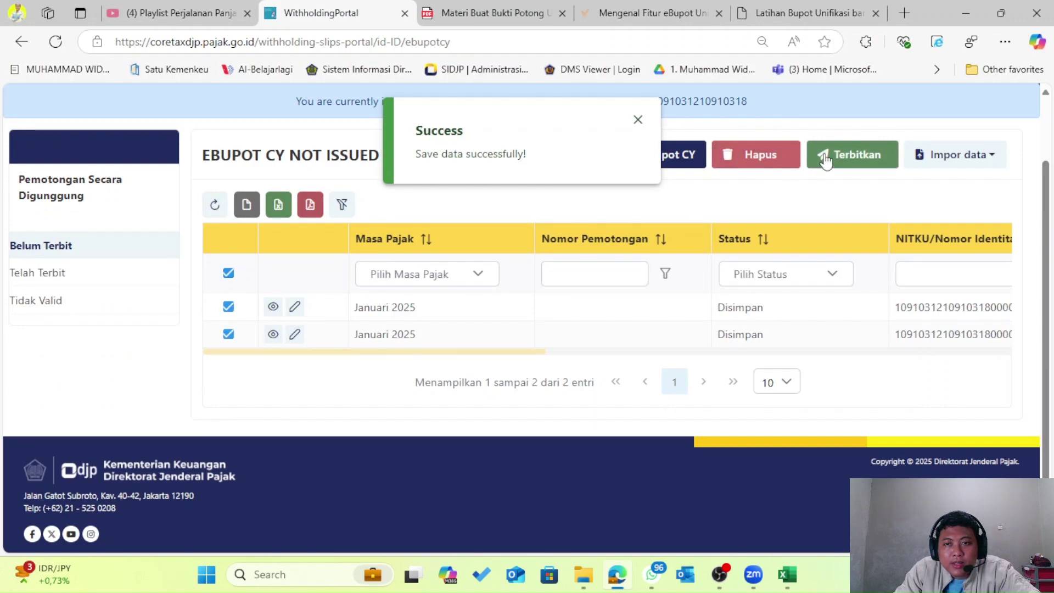
{"action": "left_click", "coordinate": [990, 161]}
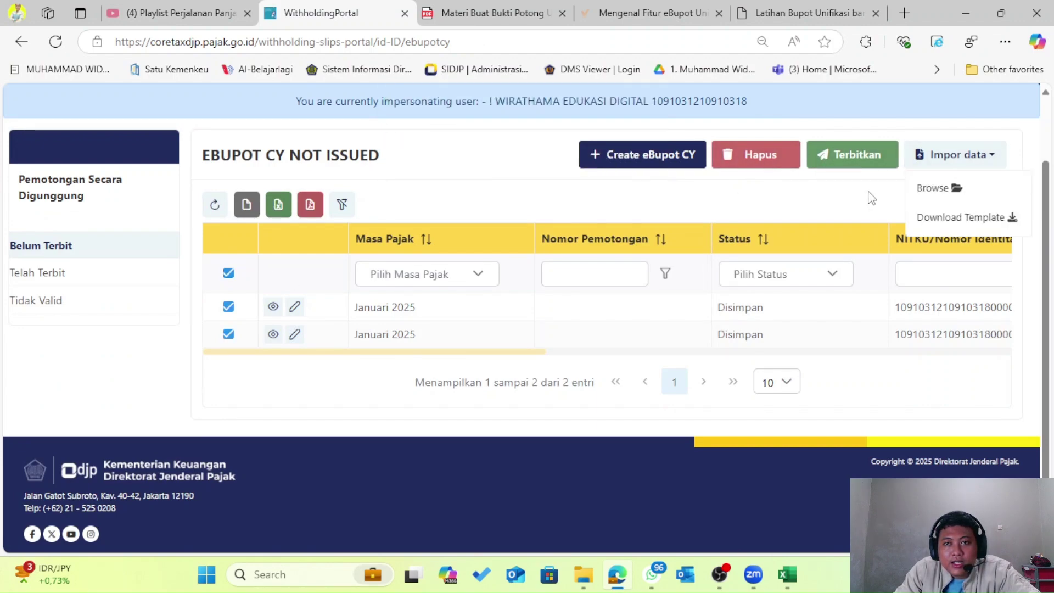
{"action": "left_click", "coordinate": [69, 273]}
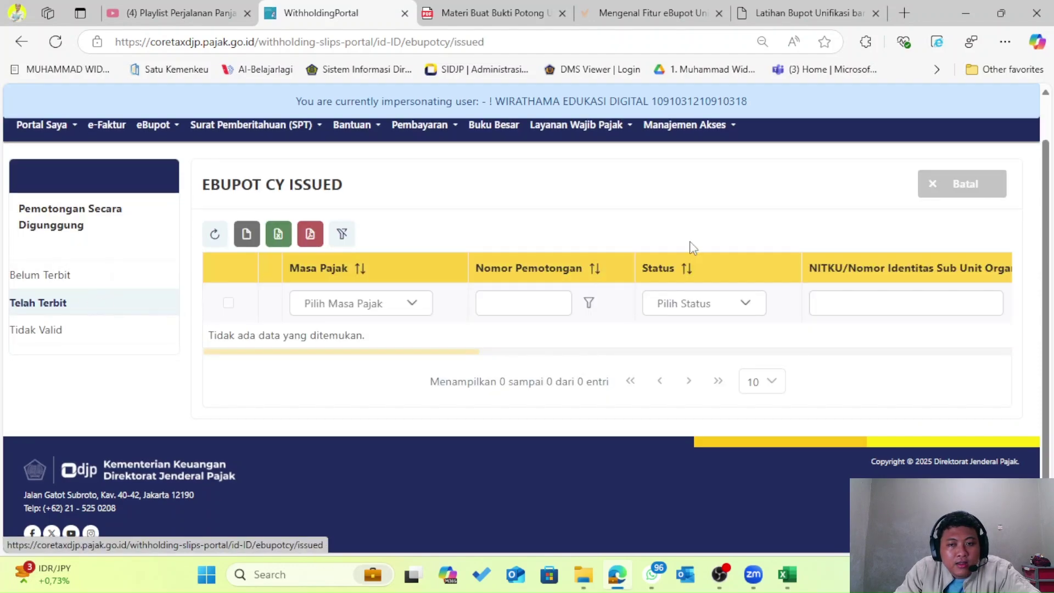
{"action": "left_click", "coordinate": [80, 332]}
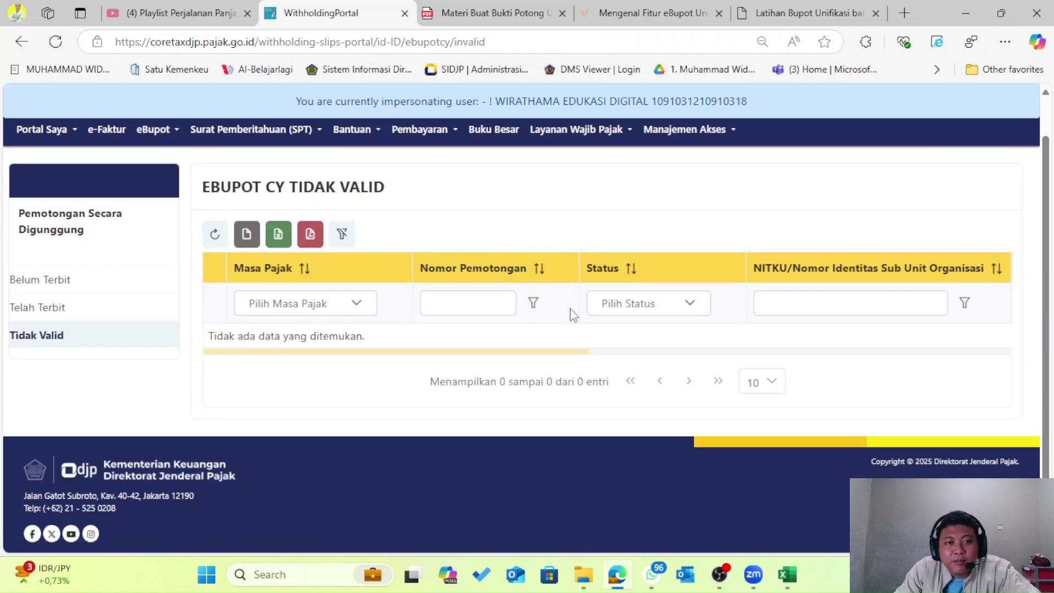
Delete all saved eBupot CY slips from the Belum Terbit list and view the Tidak Valid list.
{"action": "left_click", "coordinate": [73, 282]}
{"action": "left_click", "coordinate": [229, 340]}
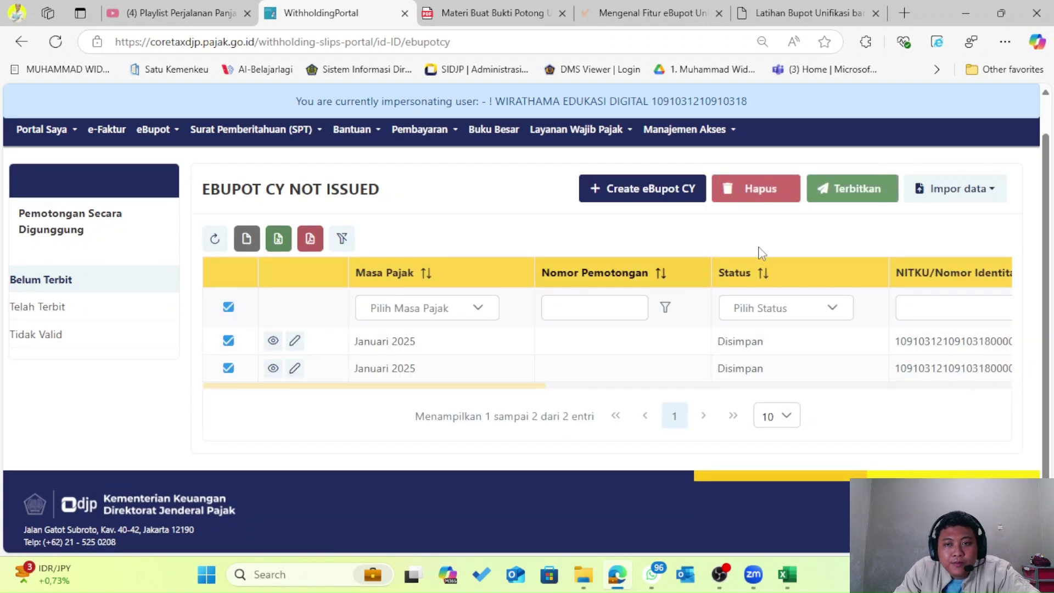
{"action": "left_click", "coordinate": [782, 188]}
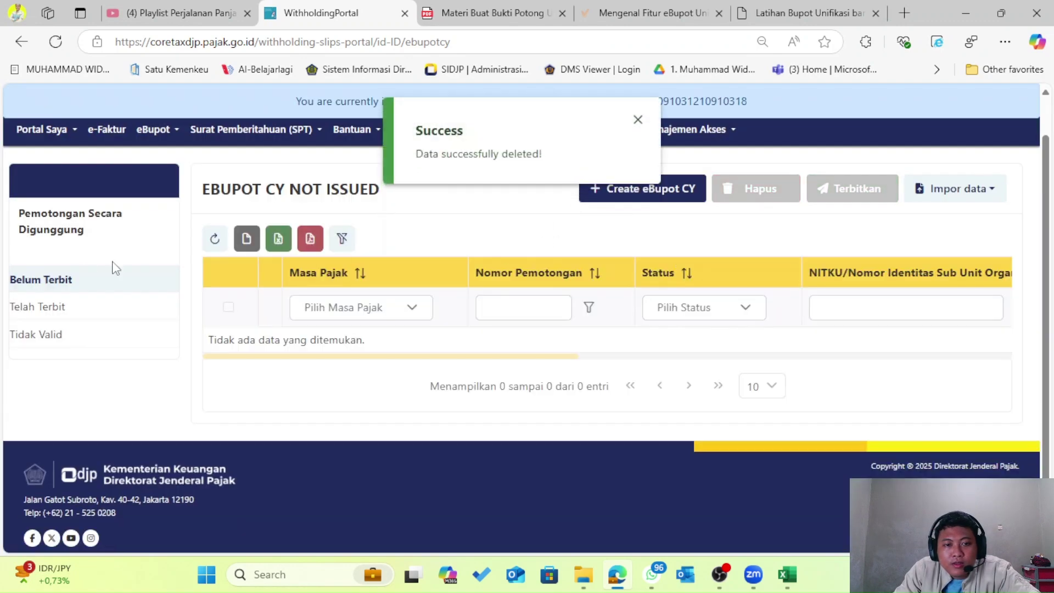
{"action": "left_click", "coordinate": [50, 335]}
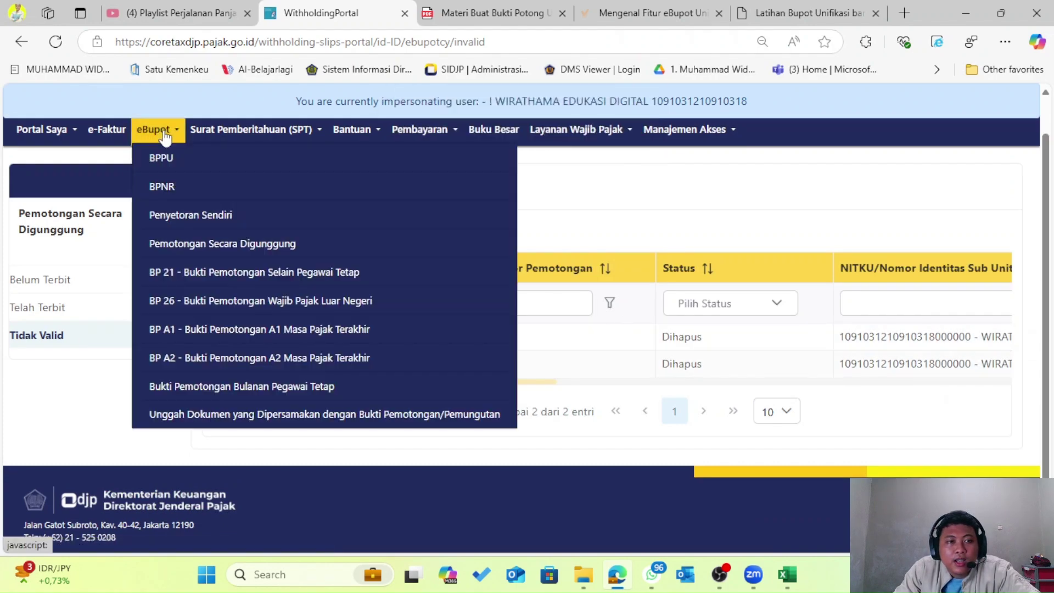
Start creating a new eBupot BPNR slip.
{"action": "left_click", "coordinate": [156, 130]}
{"action": "left_click", "coordinate": [172, 189]}
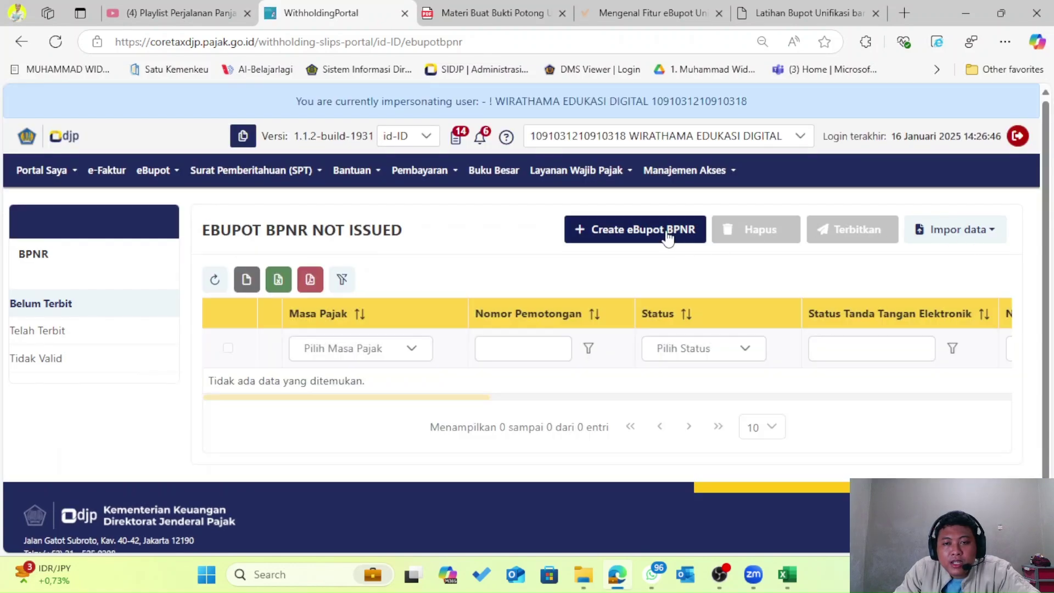
{"action": "left_click", "coordinate": [688, 243]}
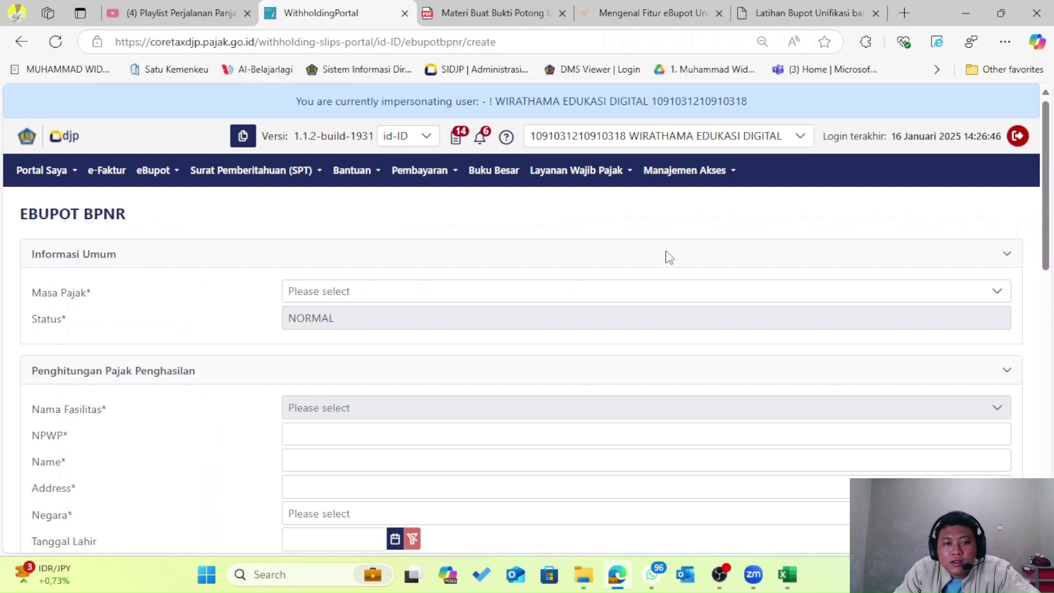
Set the BPNR slip's tax period to Januari 2025 and its facility to Tanpa Fasilitas.
{"action": "left_click", "coordinate": [431, 295]}
{"action": "left_click", "coordinate": [358, 357]}
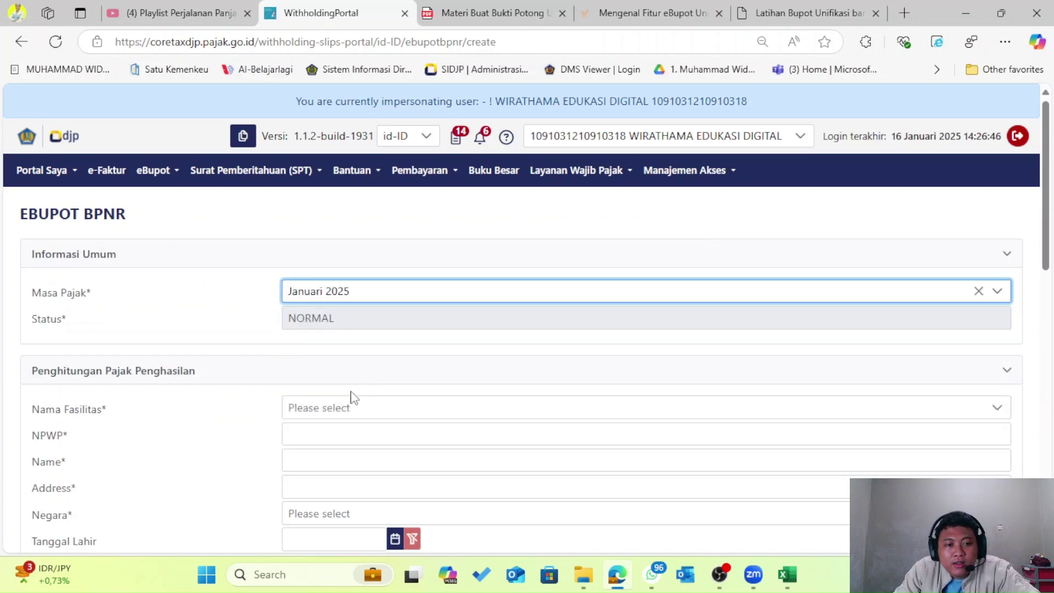
{"action": "left_click", "coordinate": [350, 405]}
{"action": "left_click", "coordinate": [361, 331]}
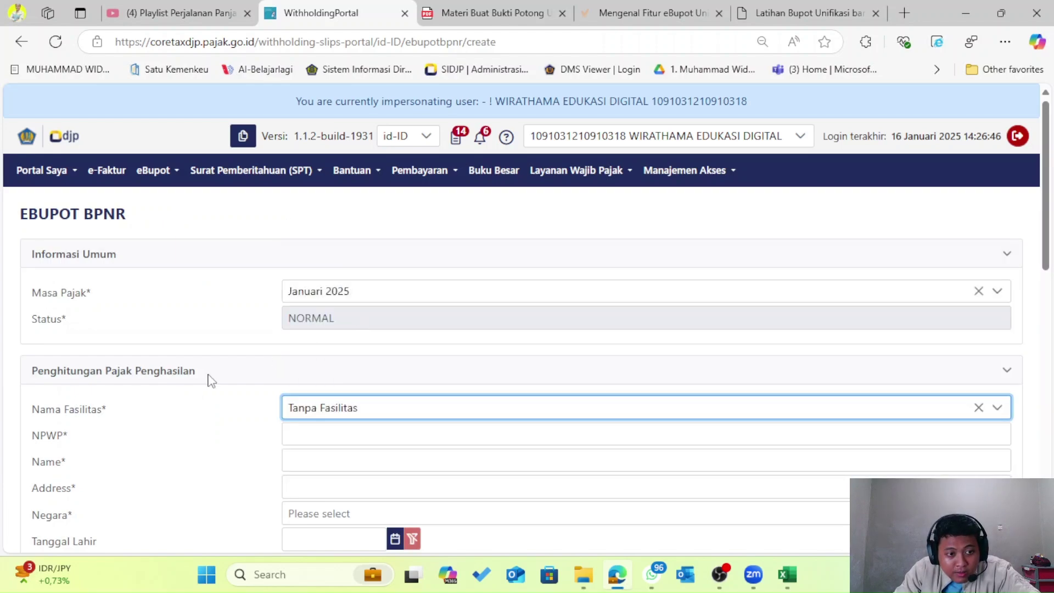
Examine the income recipient's identity fields on the BPNR form, from NPWP, name, address and country to the KITAS/KITAP number.
{"action": "scroll", "coordinate": [211, 381], "scroll_direction": "down", "scroll_amount": 3}
{"action": "left_click", "coordinate": [324, 284]}
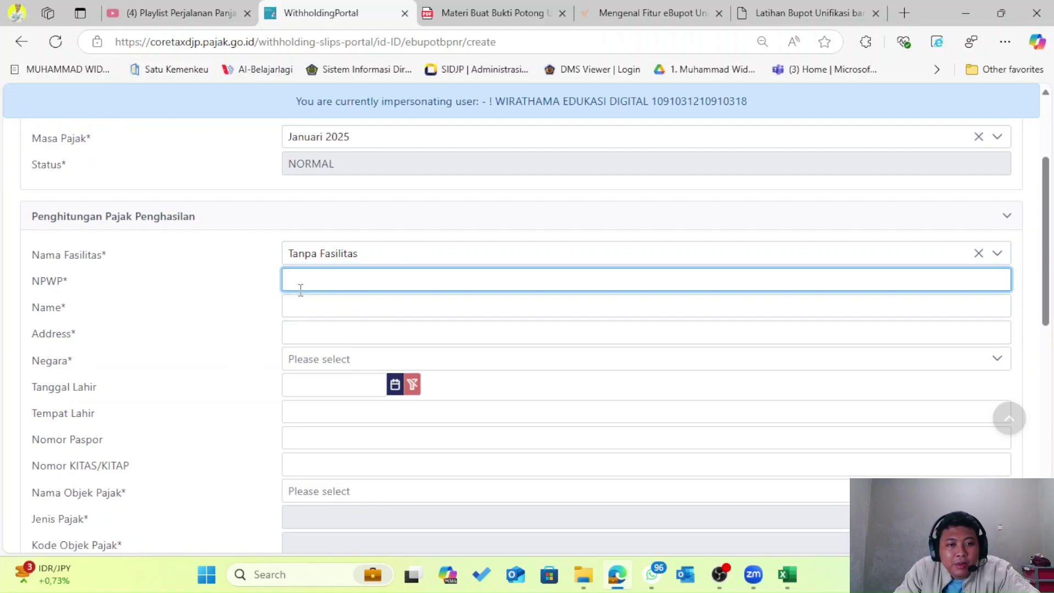
{"action": "left_click_drag", "start_coordinate": [27, 286], "coordinate": [66, 285]}
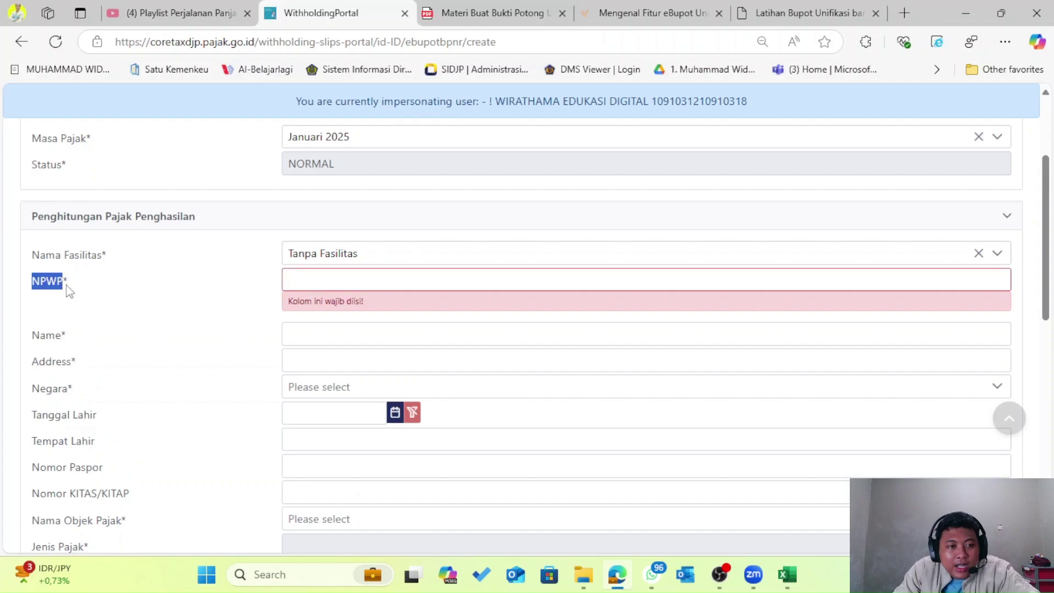
{"action": "left_click_drag", "start_coordinate": [31, 337], "coordinate": [77, 363]}
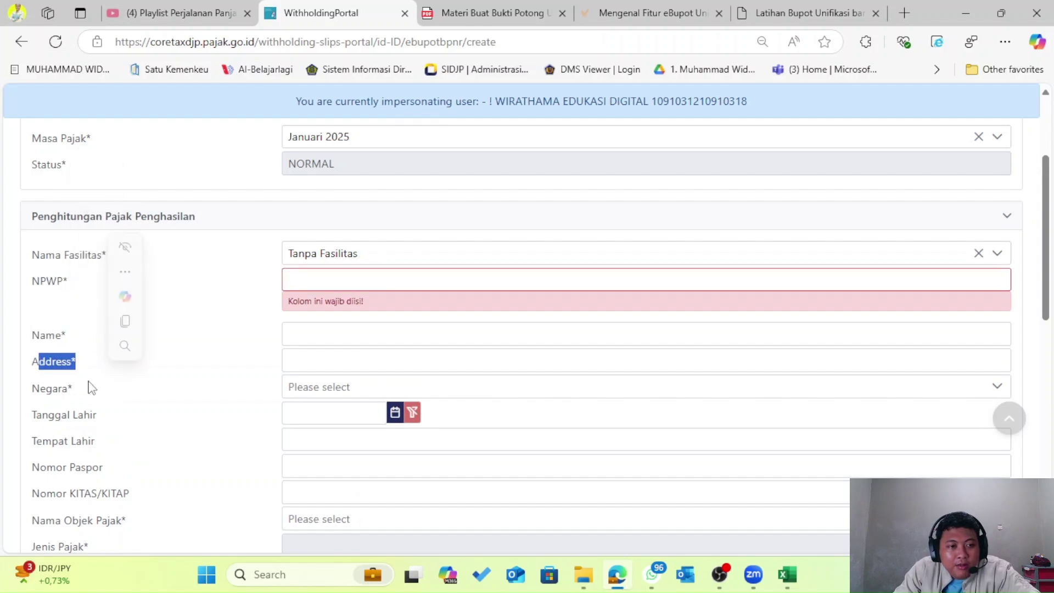
{"action": "left_click_drag", "start_coordinate": [31, 388], "coordinate": [73, 389]}
{"action": "left_click", "coordinate": [67, 407]}
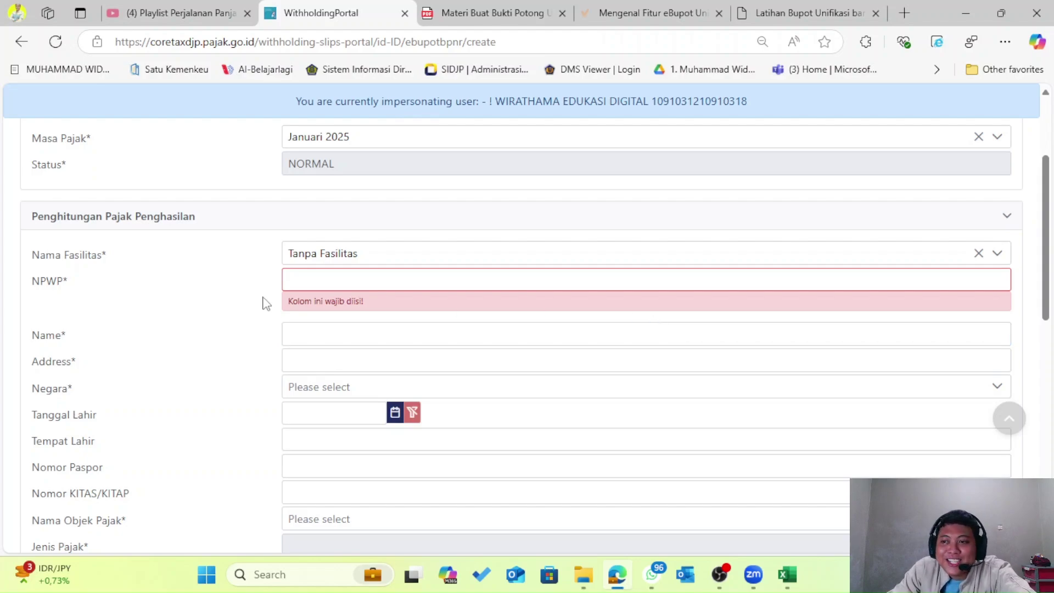
{"action": "scroll", "coordinate": [252, 317], "scroll_direction": "down", "scroll_amount": 4}
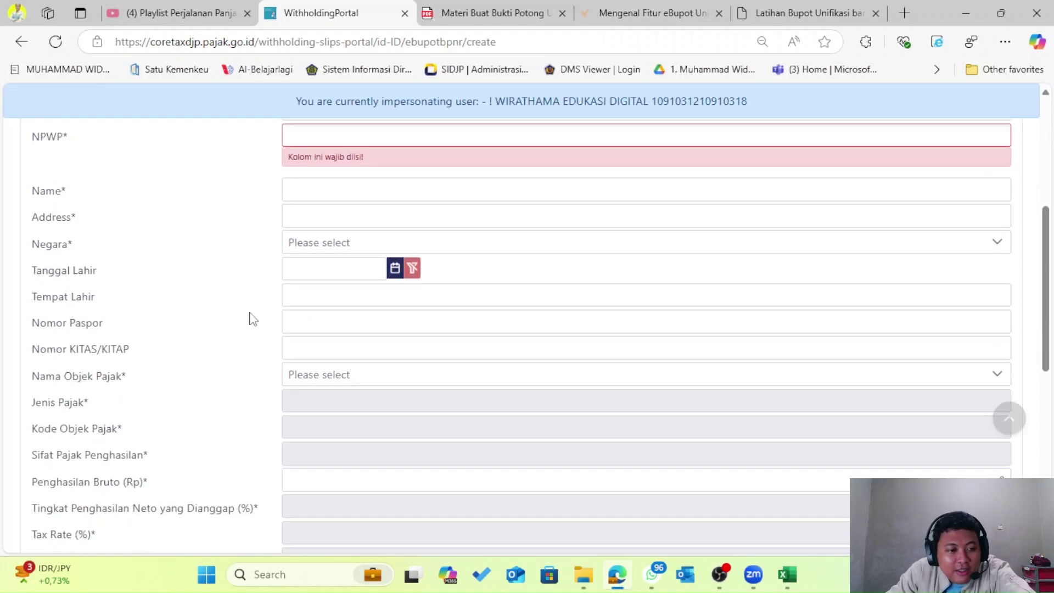
{"action": "left_click_drag", "start_coordinate": [32, 240], "coordinate": [126, 253]}
{"action": "left_click_drag", "start_coordinate": [32, 263], "coordinate": [138, 268]}
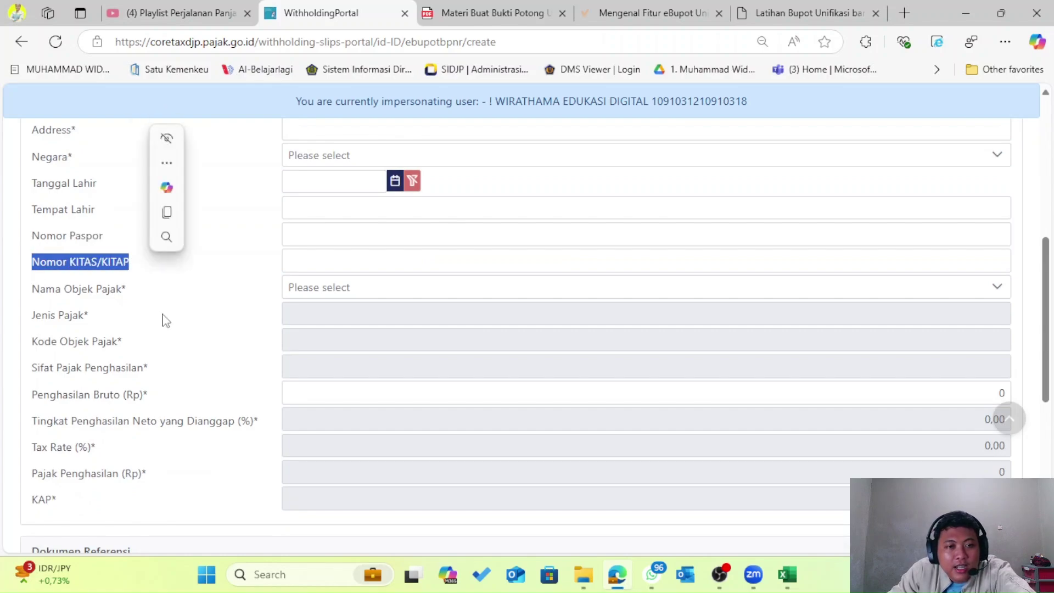
Browse the available tax objects under Nama Objek Pajak without choosing one.
{"action": "left_click", "coordinate": [349, 294]}
{"action": "left_click", "coordinate": [350, 294]}
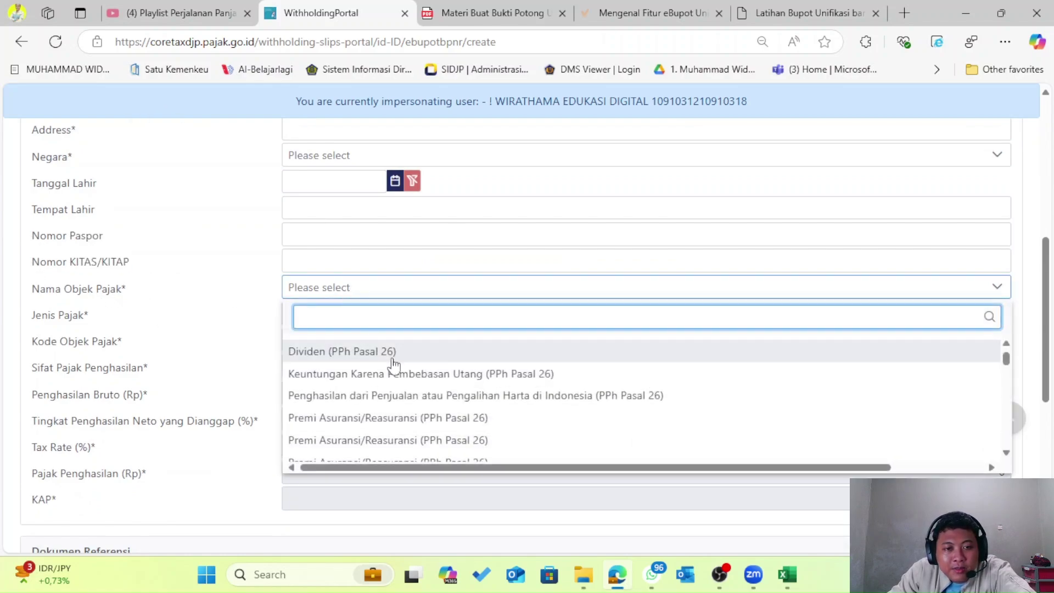
{"action": "scroll", "coordinate": [398, 368], "scroll_direction": "down", "scroll_amount": 5}
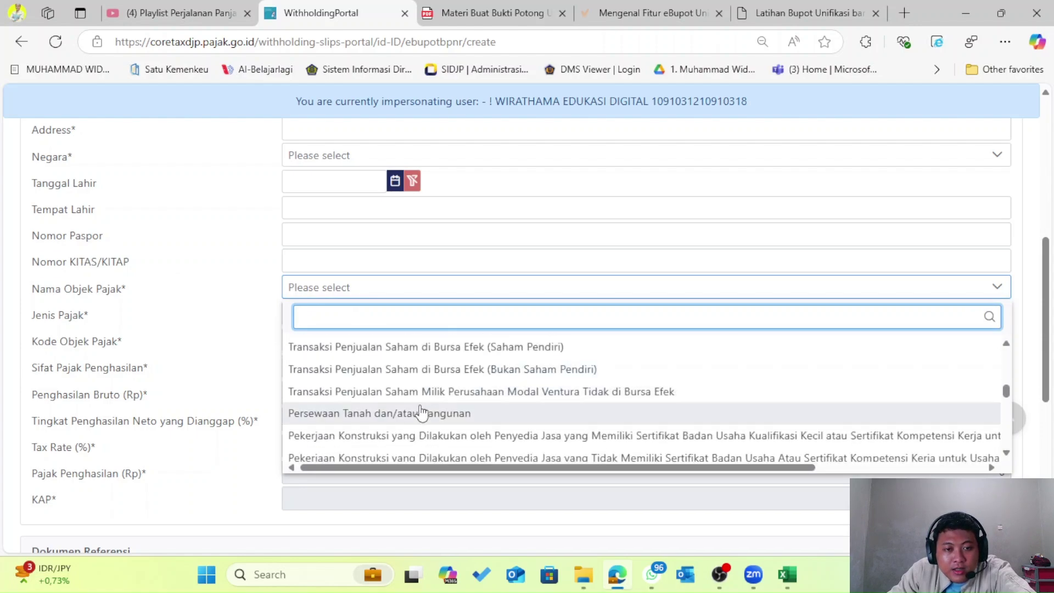
{"action": "scroll", "coordinate": [425, 421], "scroll_direction": "down", "scroll_amount": 5}
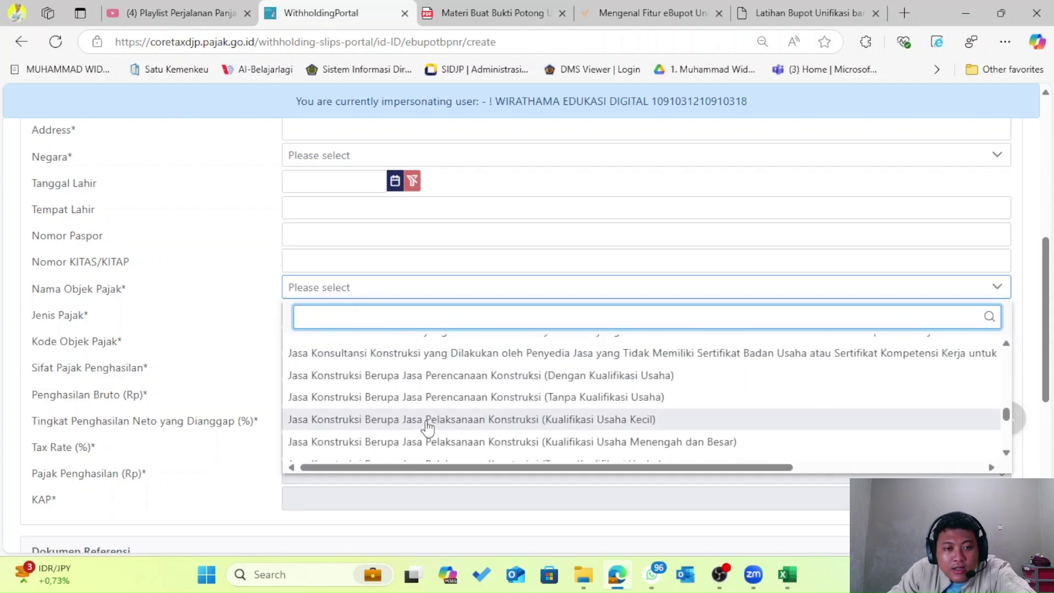
{"action": "scroll", "coordinate": [428, 427], "scroll_direction": "down", "scroll_amount": 8}
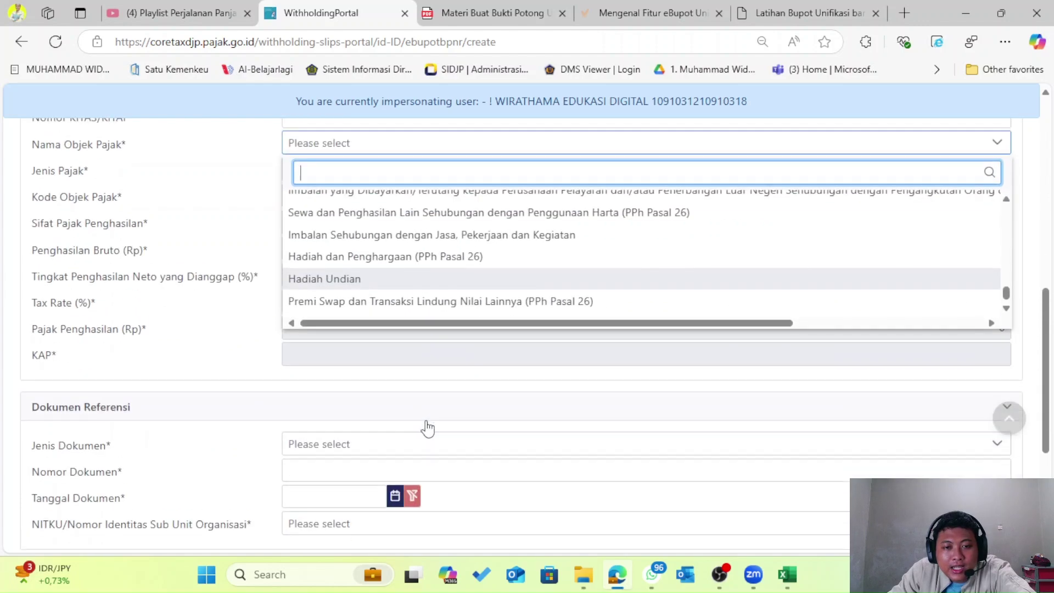
{"action": "left_click", "coordinate": [228, 291]}
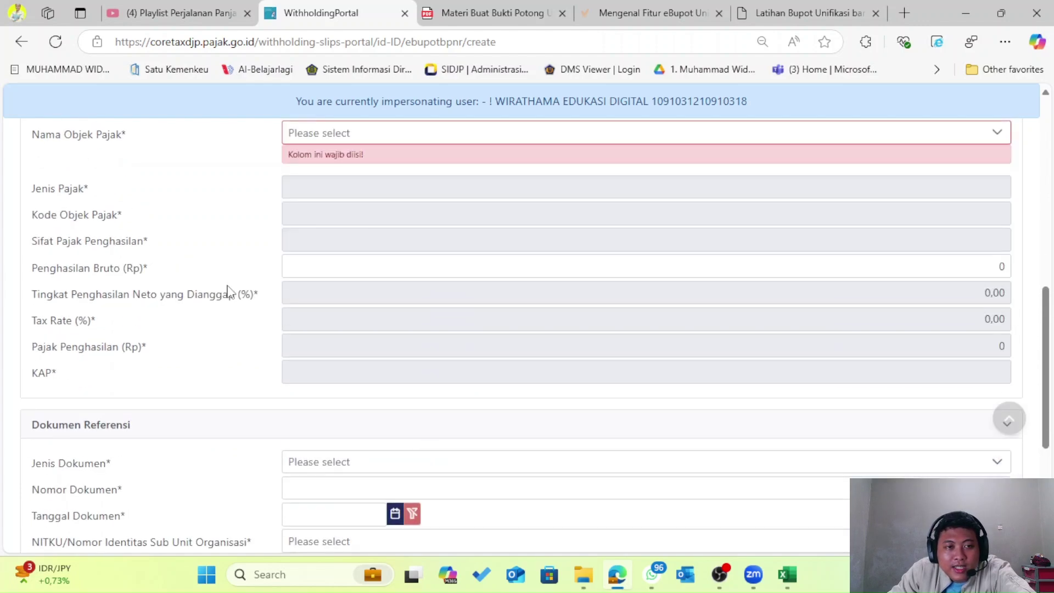
Set the tax object to Dividen (PPh Pasal 26) and the gross income to Rp 1.000.000.000.
{"action": "left_click", "coordinate": [446, 258]}
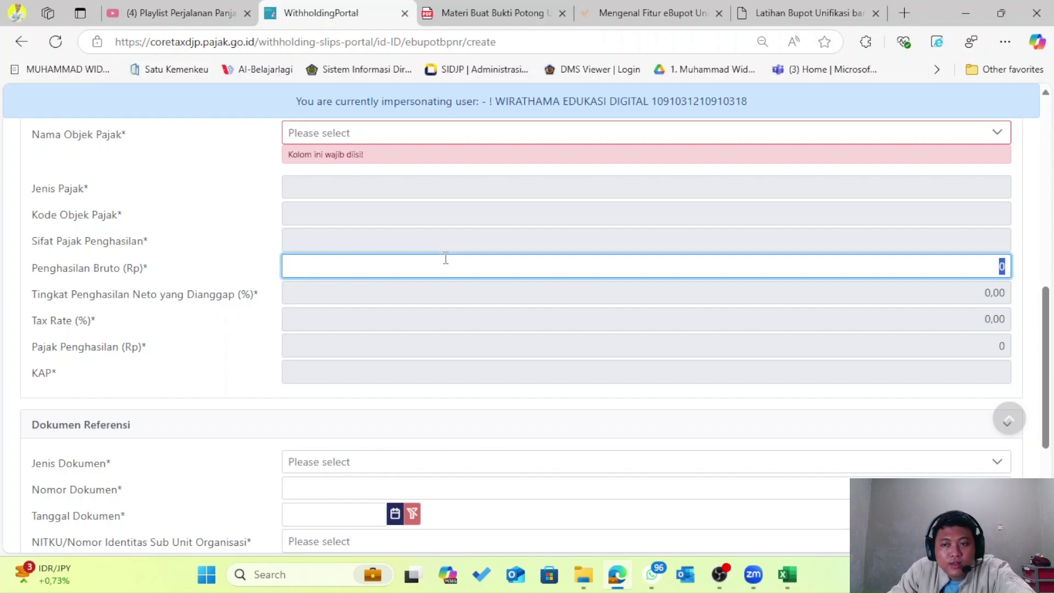
{"action": "left_click", "coordinate": [410, 133]}
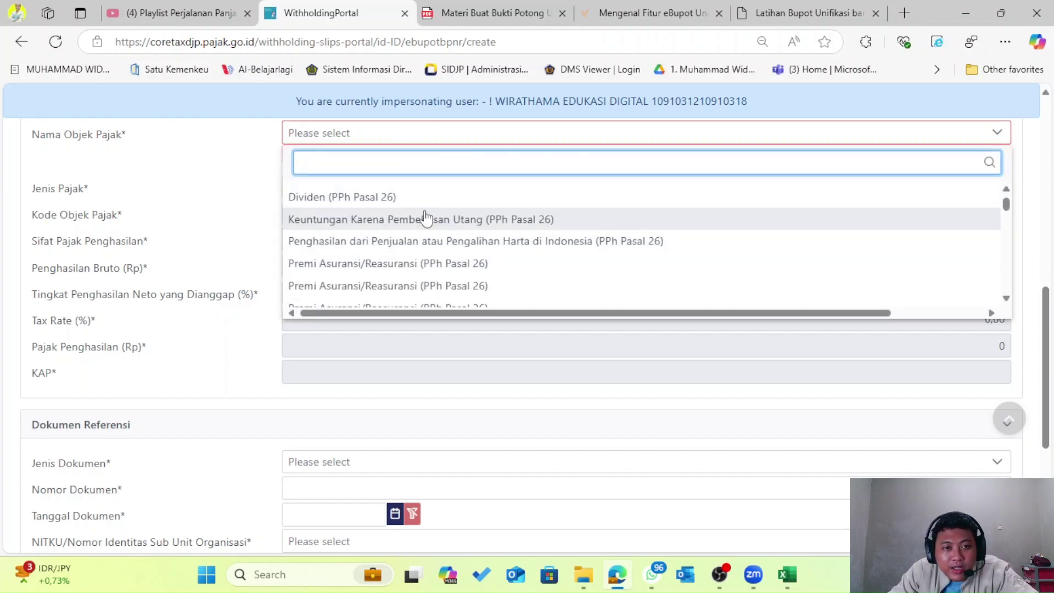
{"action": "left_click", "coordinate": [400, 201]}
{"action": "left_click", "coordinate": [945, 238]}
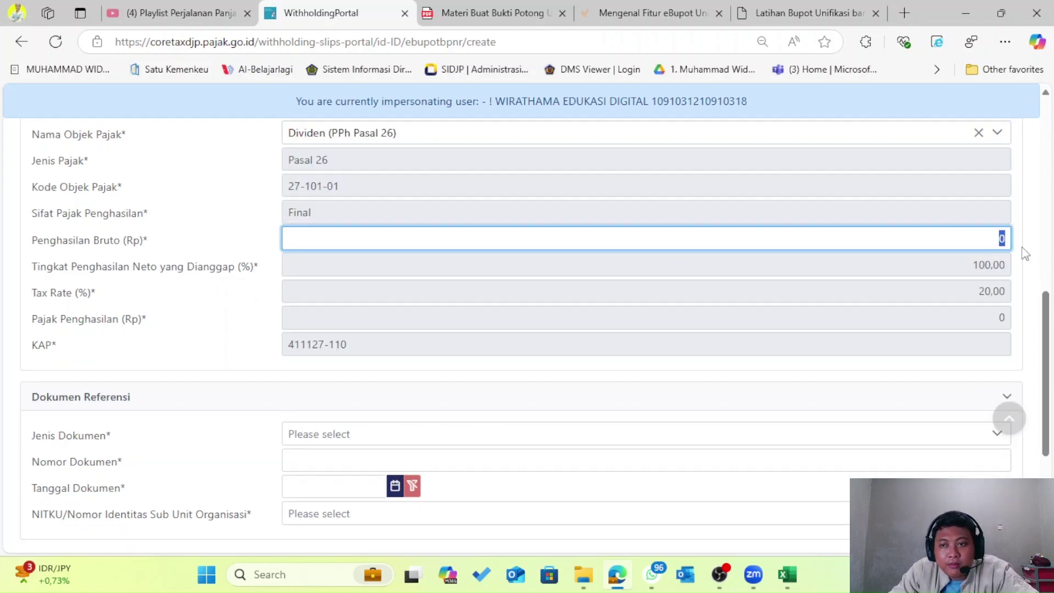
{"action": "type", "text": "1.0"}
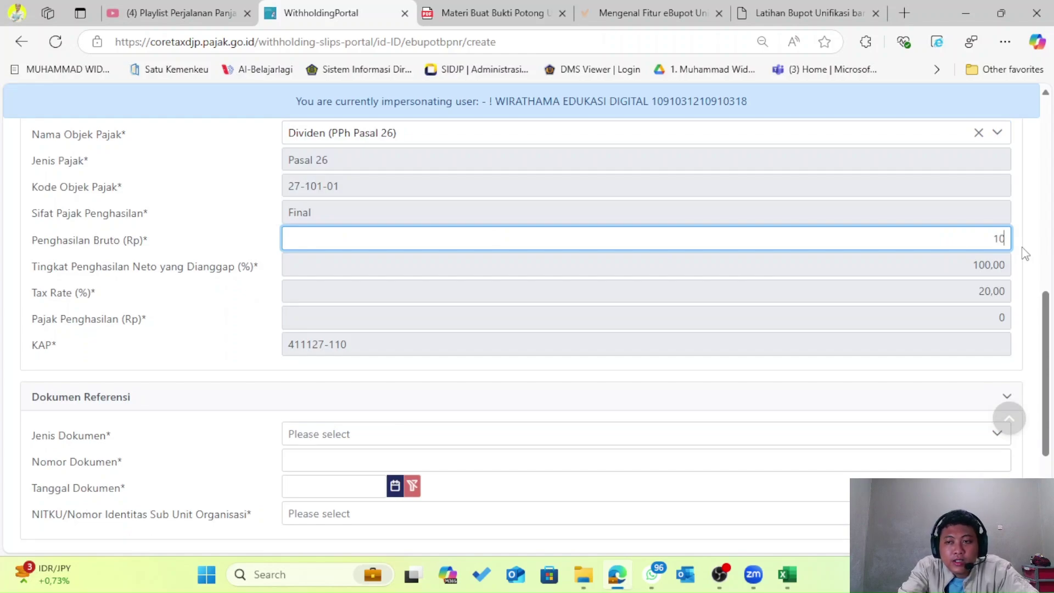
{"action": "type", "text": "00.000.000"}
{"action": "key", "text": "Tab"}
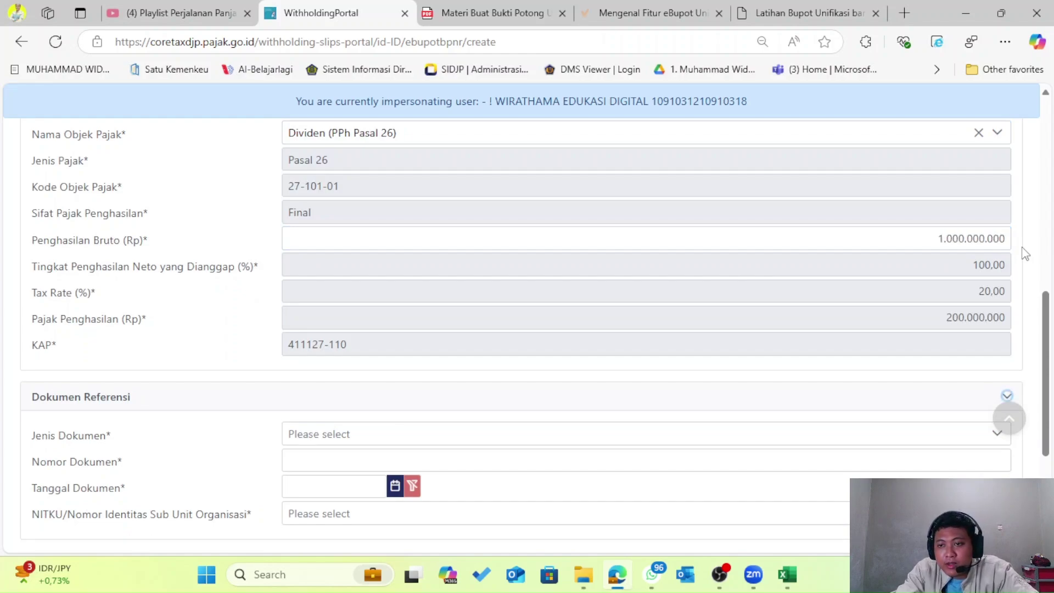
Compare the calculated tax and deemed net income rate for Dividen with those for the third Premi Asuransi/Reasuransi (PPh Pasal 26) tax object.
{"action": "double_click", "coordinate": [955, 318]}
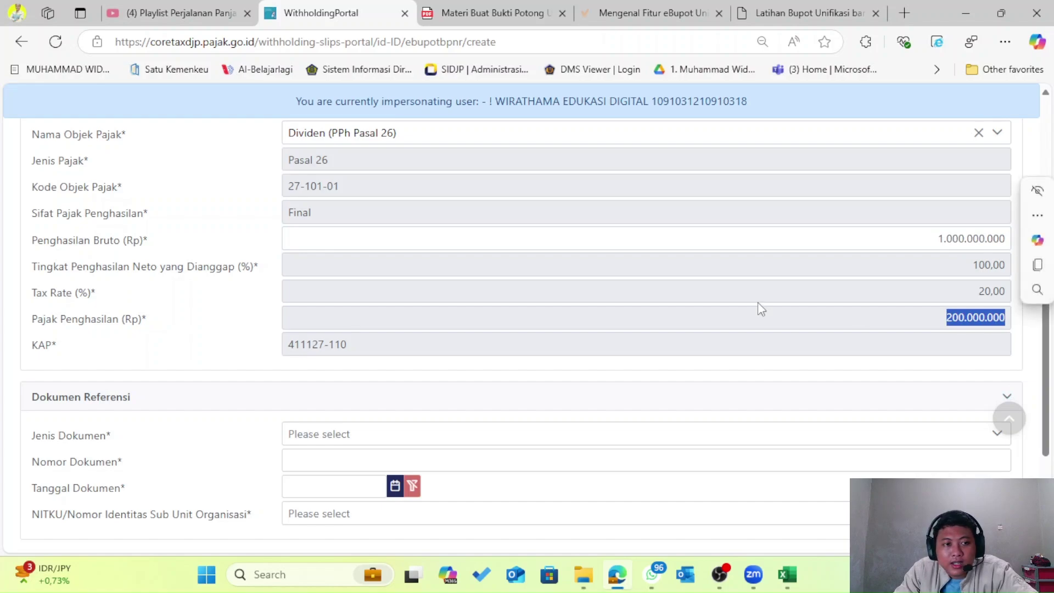
{"action": "left_click_drag", "start_coordinate": [962, 269], "coordinate": [997, 268]}
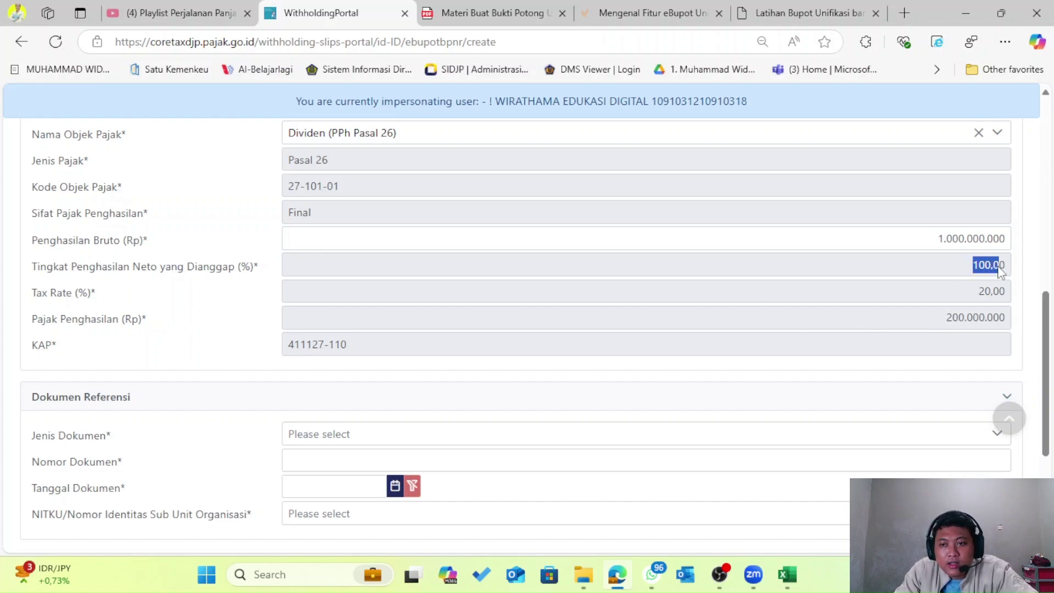
{"action": "scroll", "coordinate": [295, 333], "scroll_direction": "up", "scroll_amount": 2}
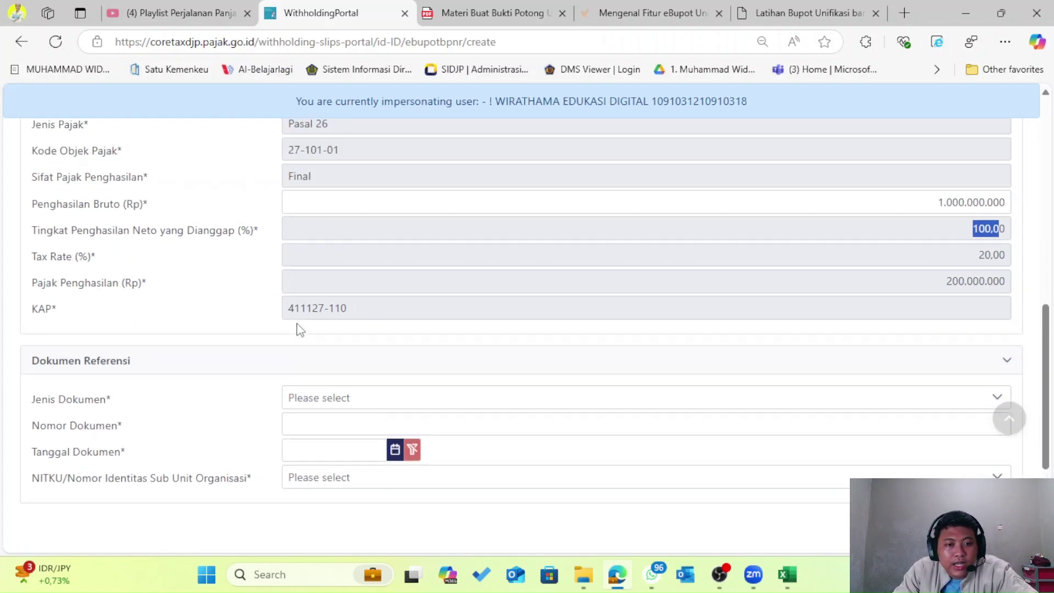
{"action": "left_click", "coordinate": [330, 211]}
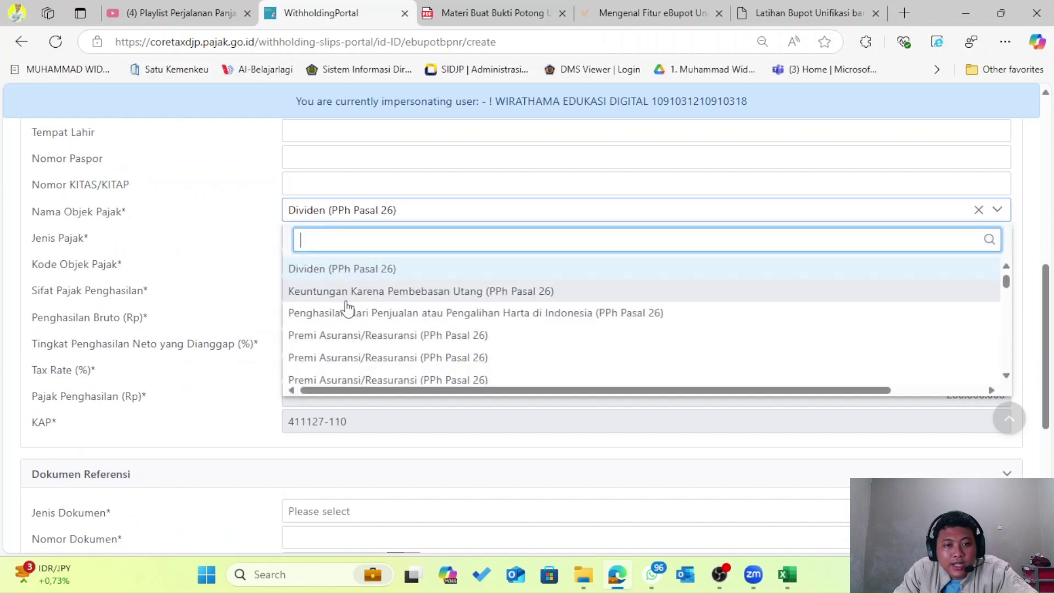
{"action": "left_click", "coordinate": [395, 377]}
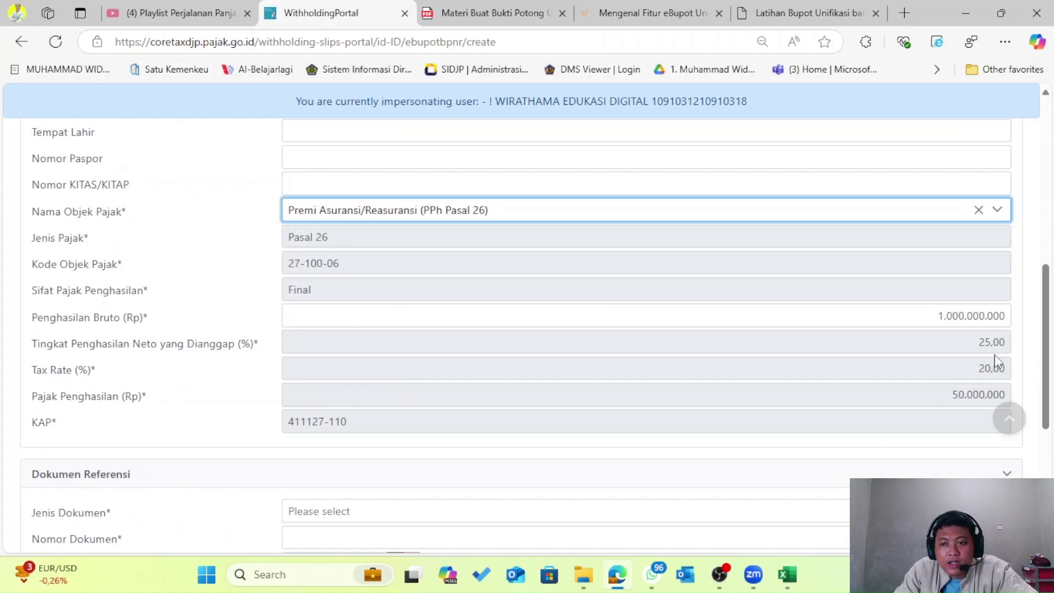
{"action": "left_click_drag", "start_coordinate": [1006, 342], "coordinate": [985, 342]}
Set the tax object to Transaksi Penjualan Saham di Bursa Efek (Saham Pendiri).
{"action": "left_click", "coordinate": [483, 217]}
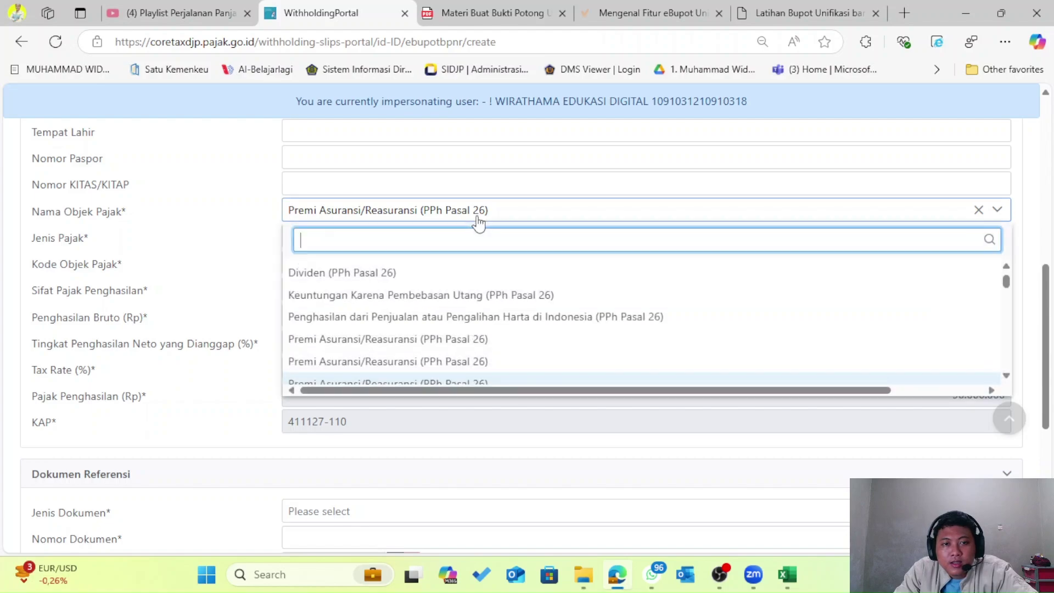
{"action": "scroll", "coordinate": [468, 324], "scroll_direction": "down", "scroll_amount": 2}
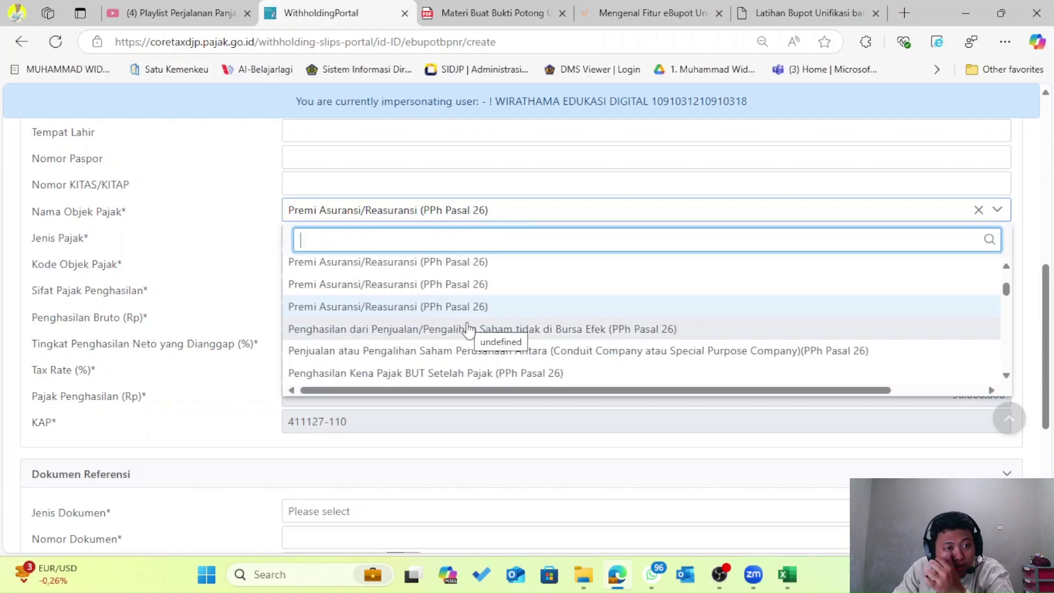
{"action": "scroll", "coordinate": [469, 328], "scroll_direction": "down", "scroll_amount": 3}
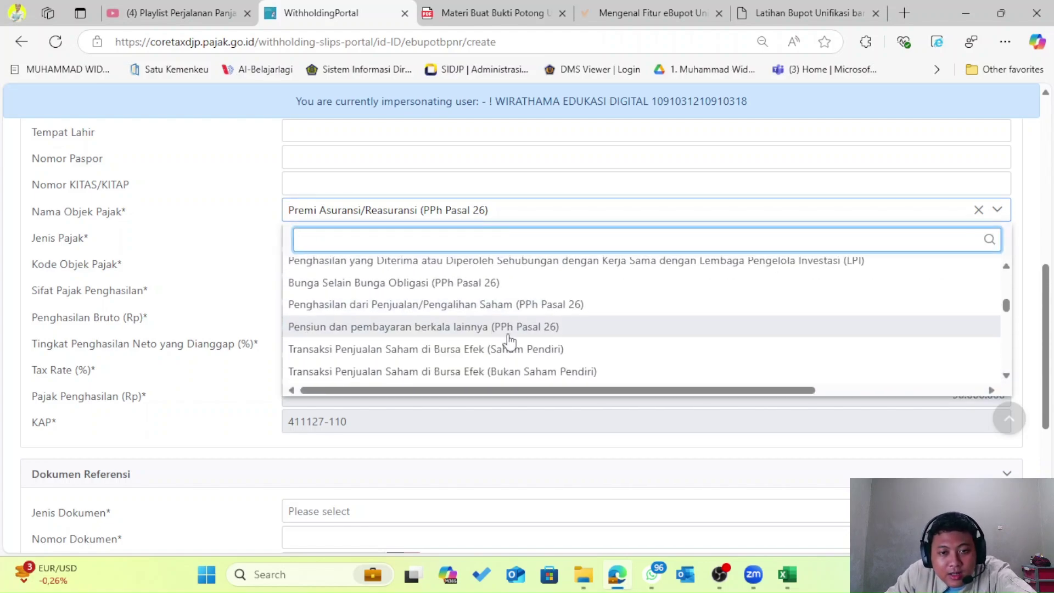
{"action": "left_click", "coordinate": [540, 351]}
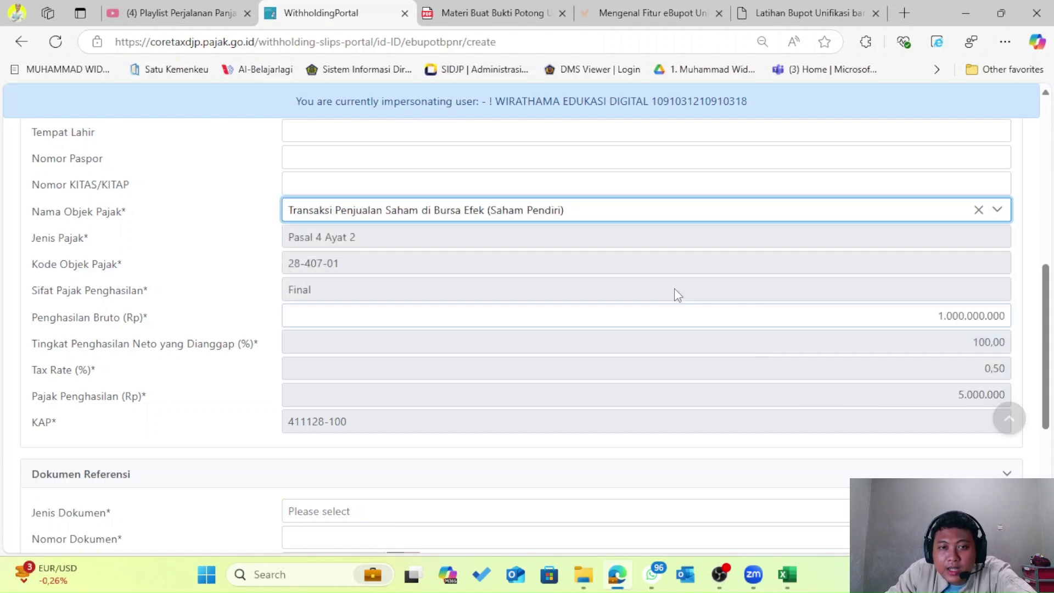
Examine the Dokumen Referensi fields, the Jenis Dokumen options and the submit options, and review the recipient's identity fields again.
{"action": "scroll", "coordinate": [329, 338], "scroll_direction": "down", "scroll_amount": 3}
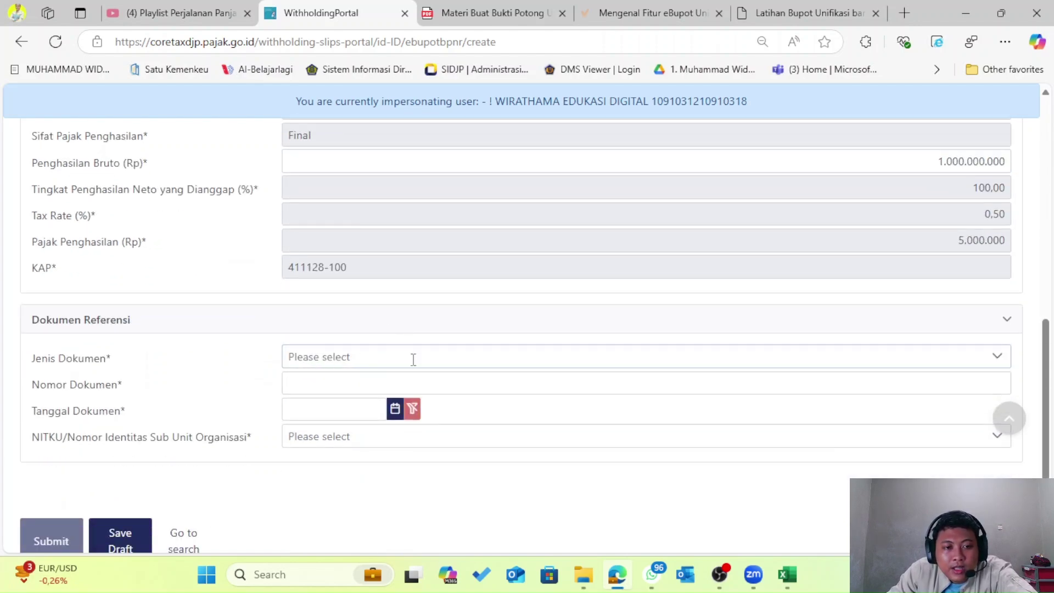
{"action": "scroll", "coordinate": [256, 372], "scroll_direction": "down", "scroll_amount": 2}
{"action": "left_click", "coordinate": [312, 284]}
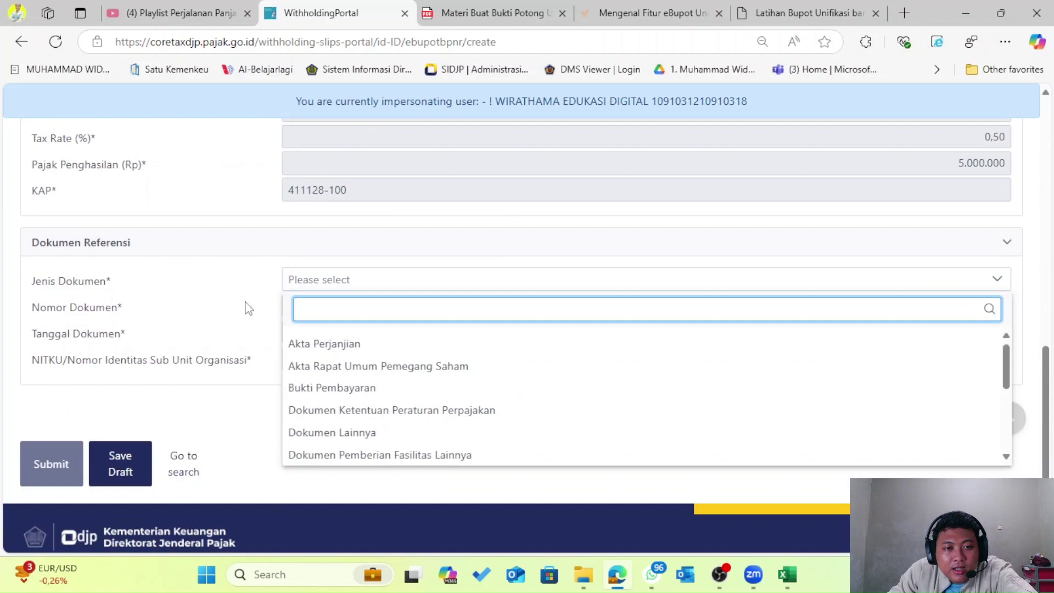
{"action": "left_click", "coordinate": [235, 341]}
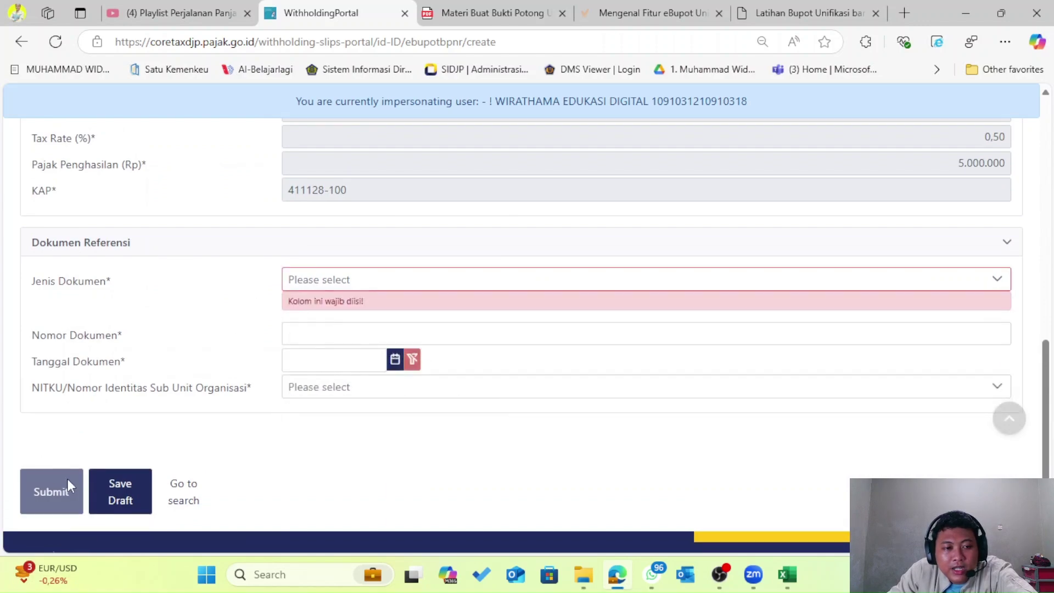
{"action": "scroll", "coordinate": [207, 332], "scroll_direction": "up", "scroll_amount": 5}
{"action": "scroll", "coordinate": [211, 331], "scroll_direction": "up", "scroll_amount": 3}
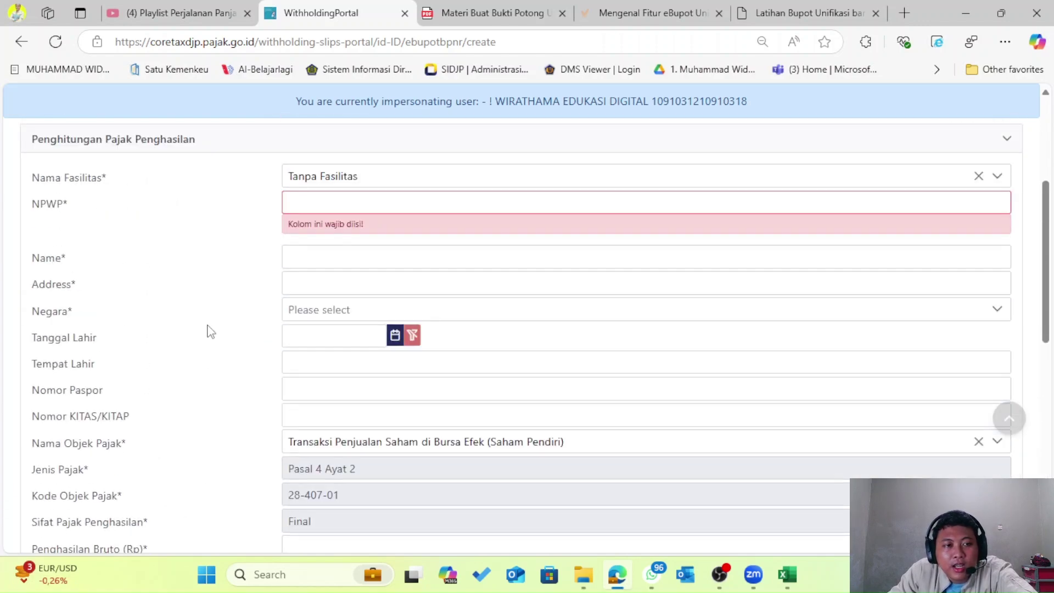